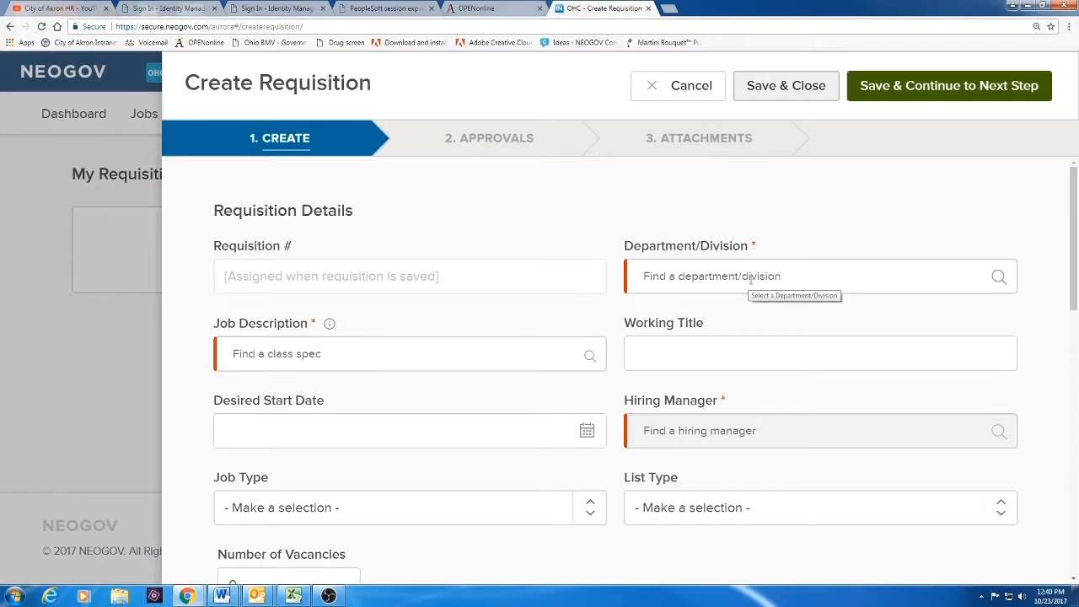
Set the department/division to Human Resources by searching division code 500
{"action": "left_click", "coordinate": [751, 281]}
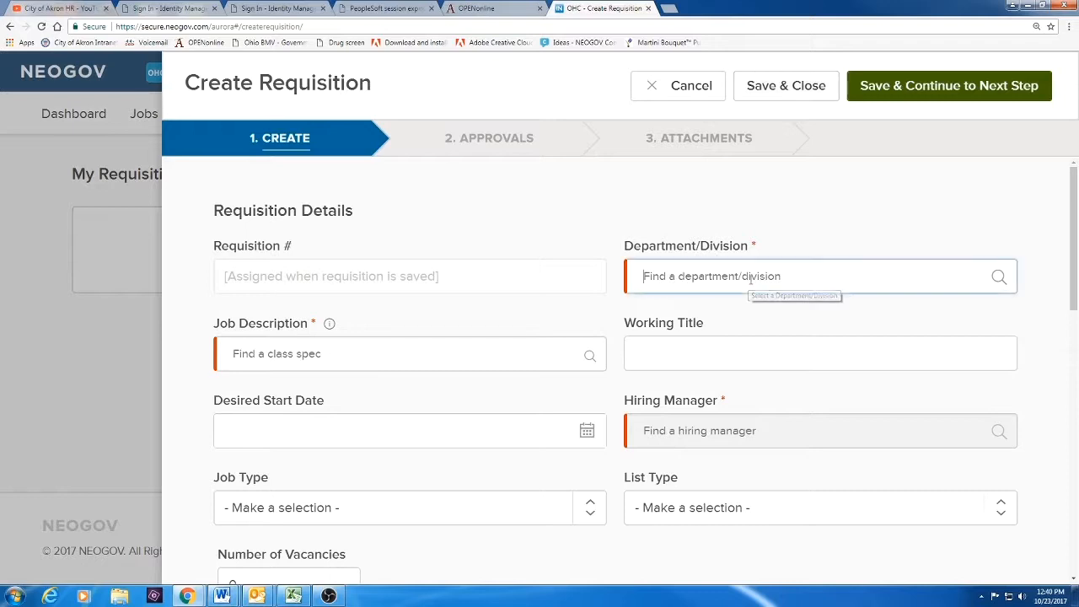
{"action": "left_click", "coordinate": [1000, 287]}
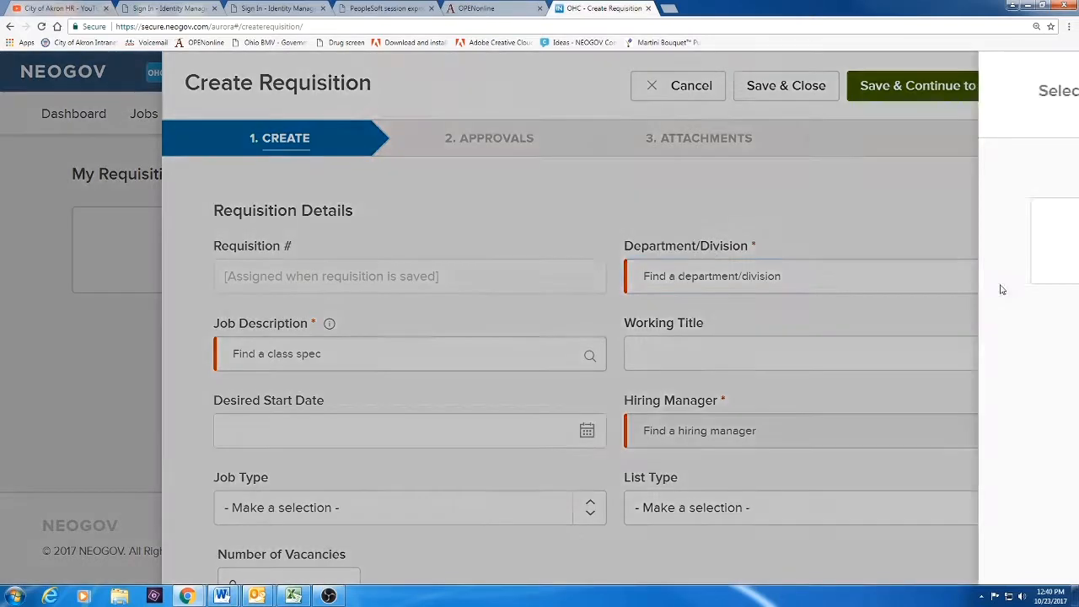
{"action": "left_click", "coordinate": [887, 221]}
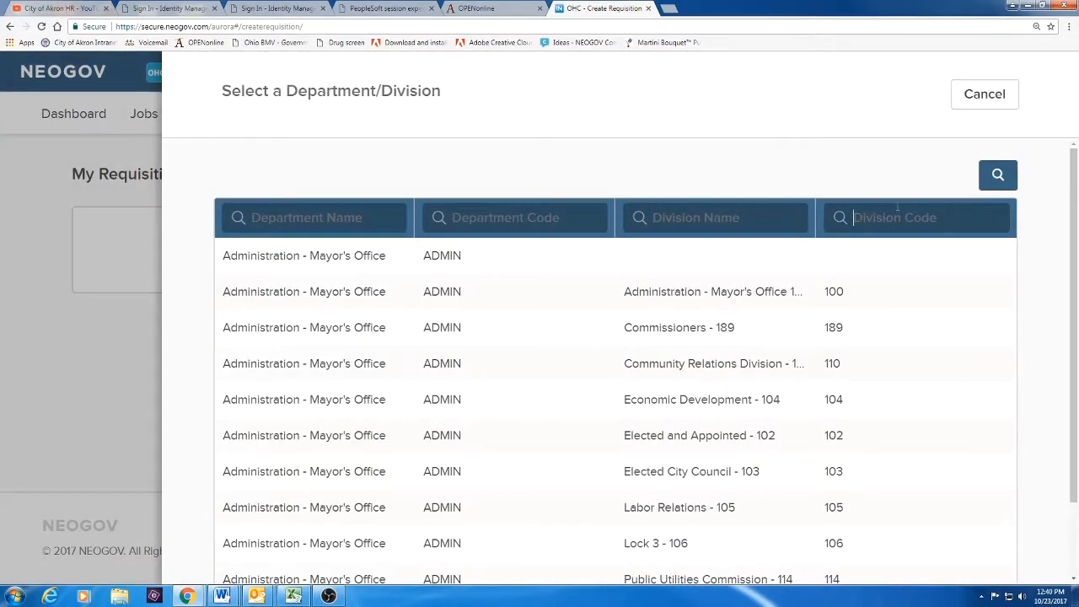
{"action": "type", "text": "500"}
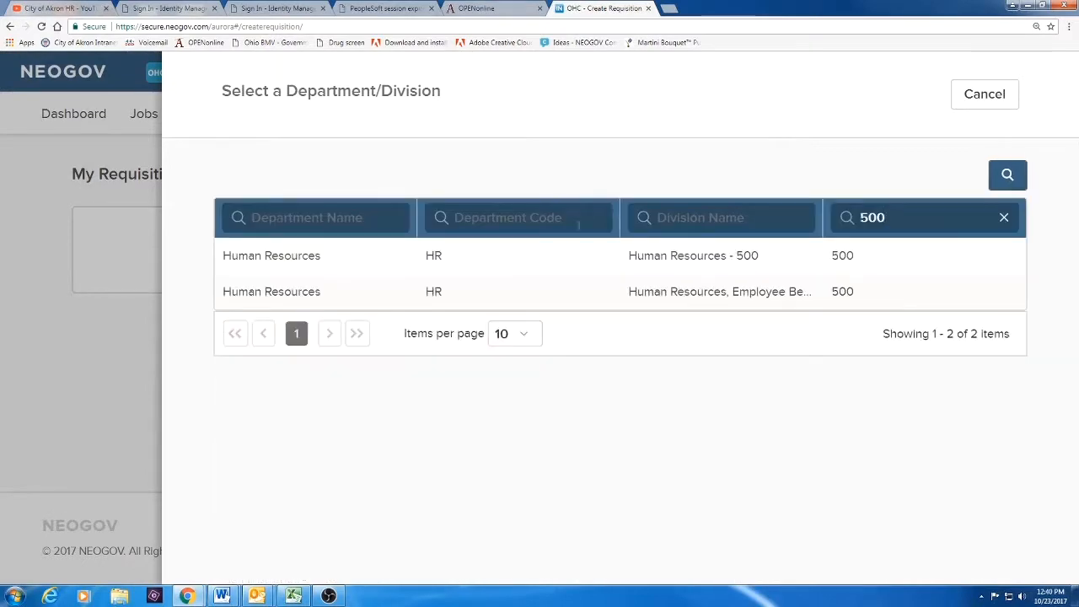
{"action": "left_click", "coordinate": [270, 255]}
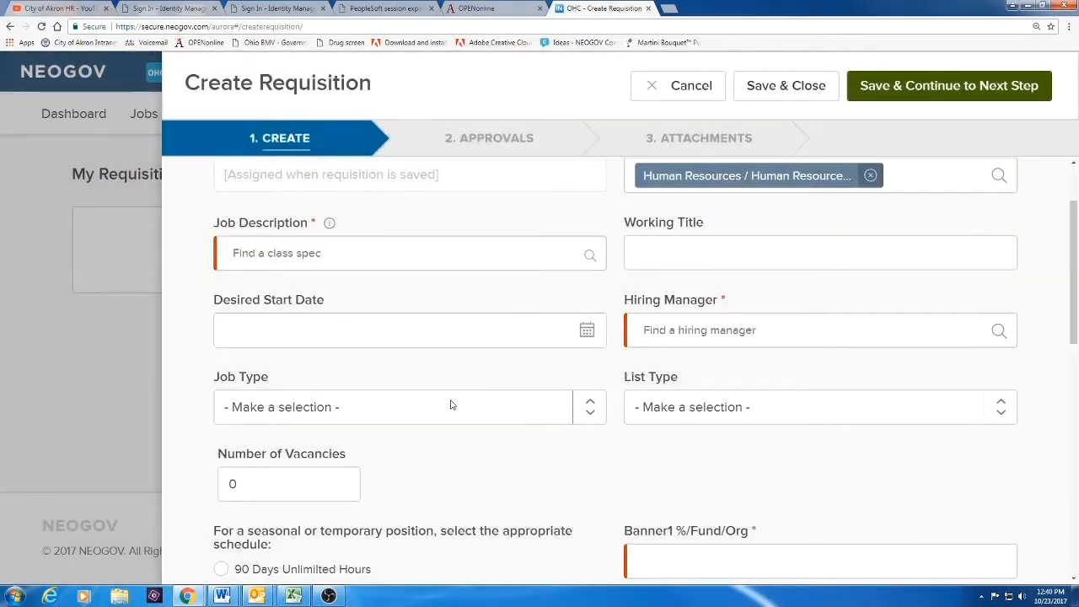
{"action": "left_click", "coordinate": [343, 259]}
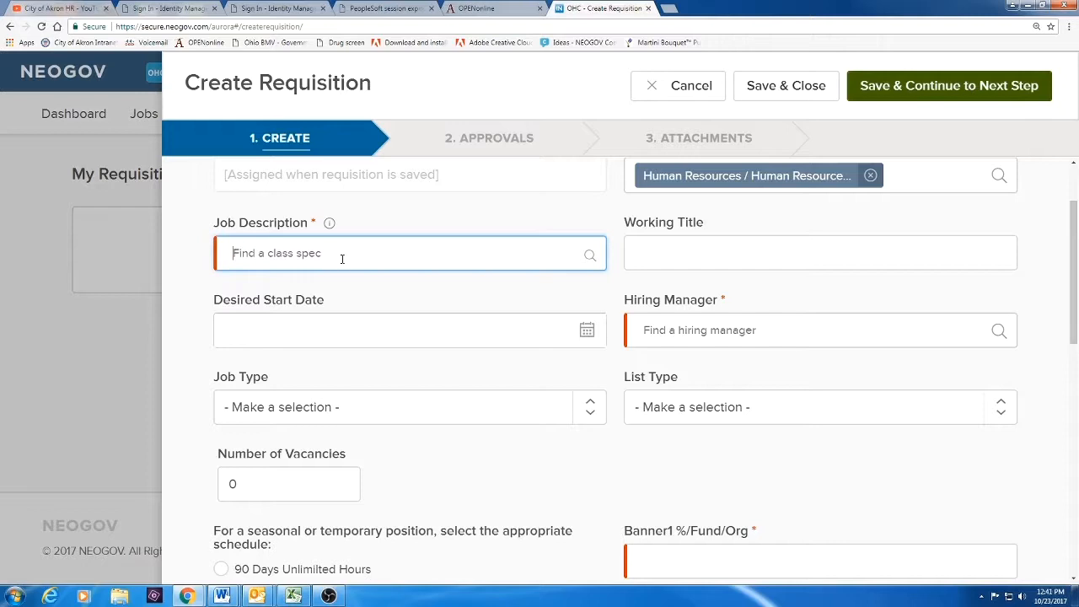
Filter job titles by 'personnel' and choose Personnel Aide (200S) as the job description
{"action": "left_click", "coordinate": [342, 258]}
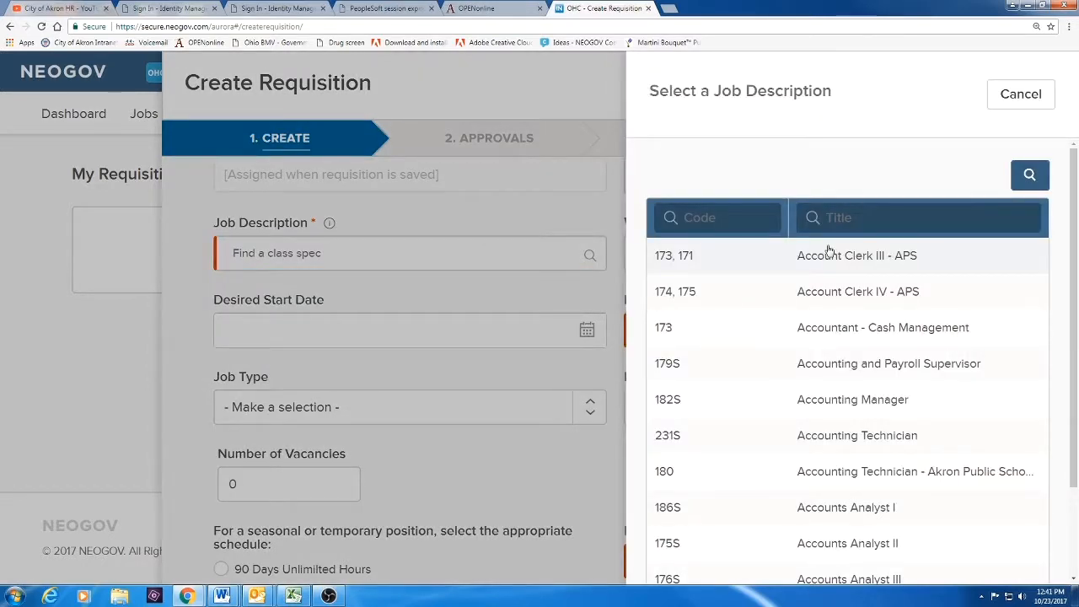
{"action": "type", "text": "personnel"}
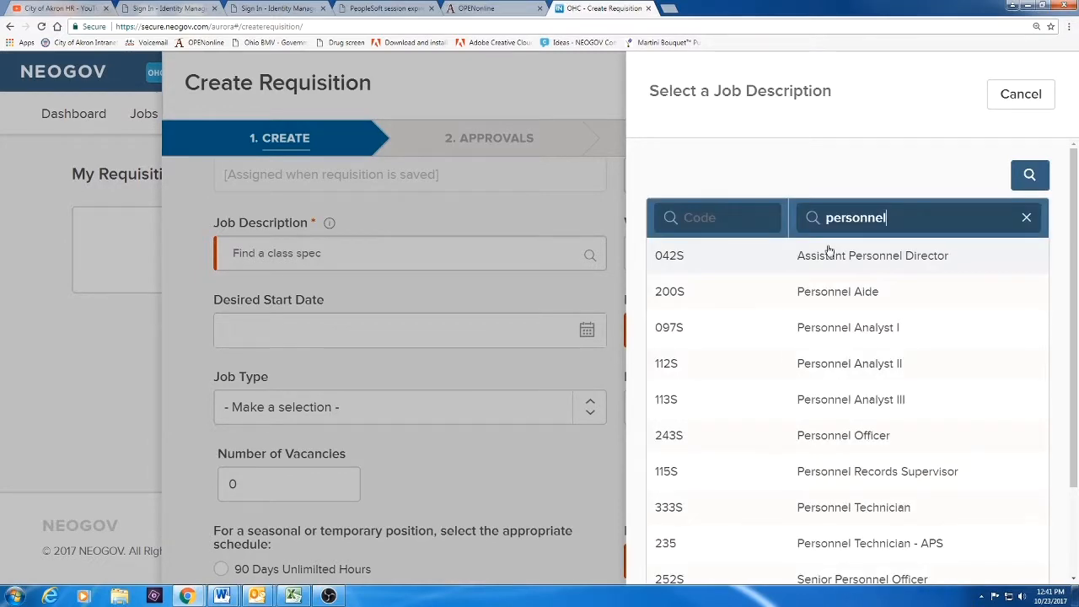
{"action": "left_click", "coordinate": [852, 301]}
{"action": "scroll", "coordinate": [540, 202], "scroll_direction": "up", "scroll_amount": 1}
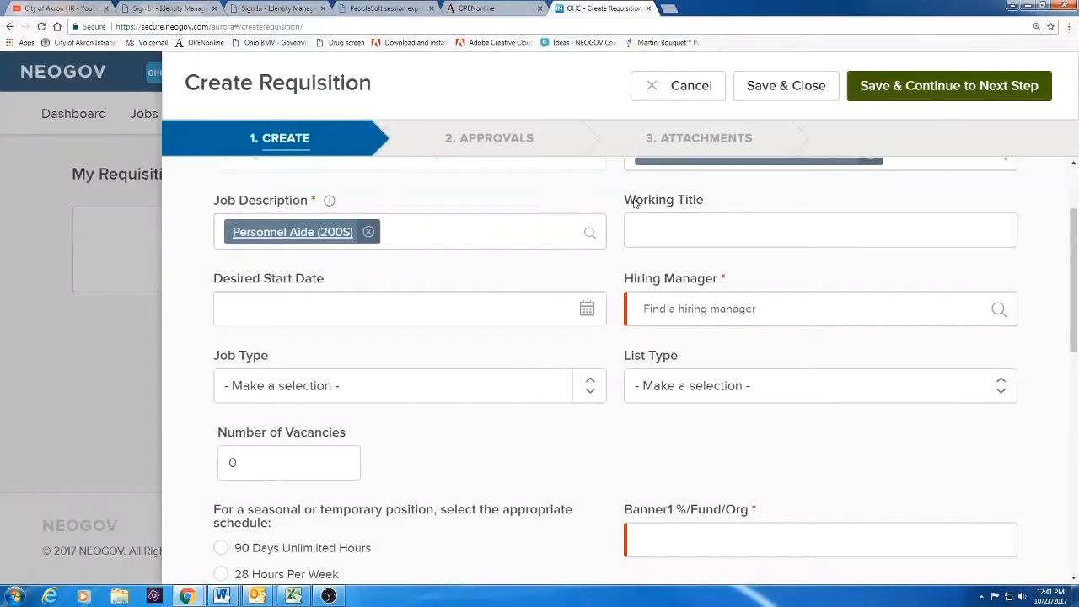
{"action": "left_click", "coordinate": [639, 224]}
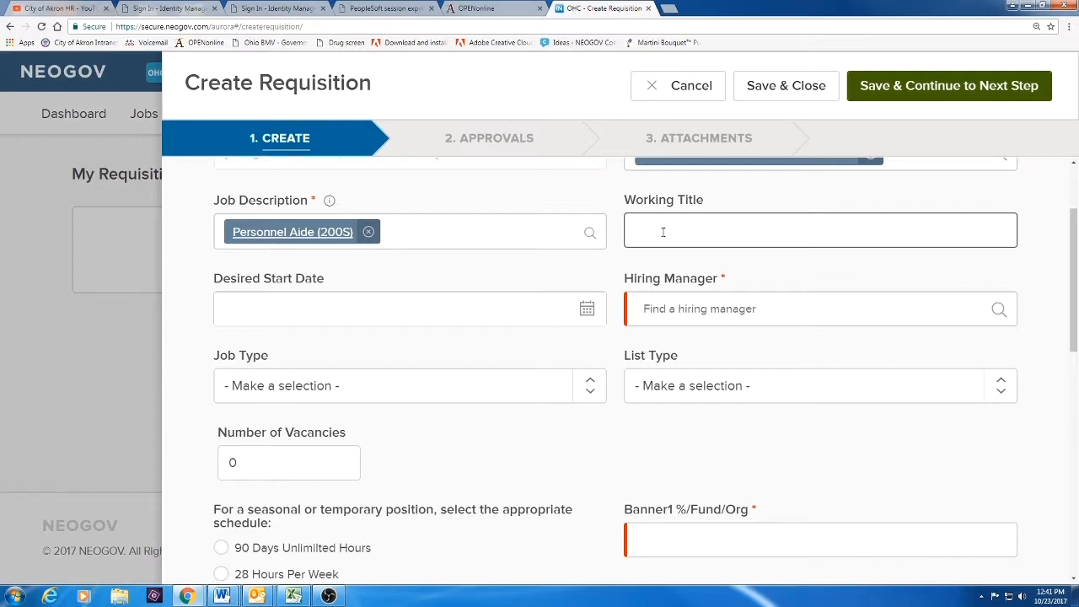
Enter 11/15/2017 as desired start date and pick the second listed person as hiring manager
{"action": "left_click", "coordinate": [396, 296]}
{"action": "type", "text": "11/"}
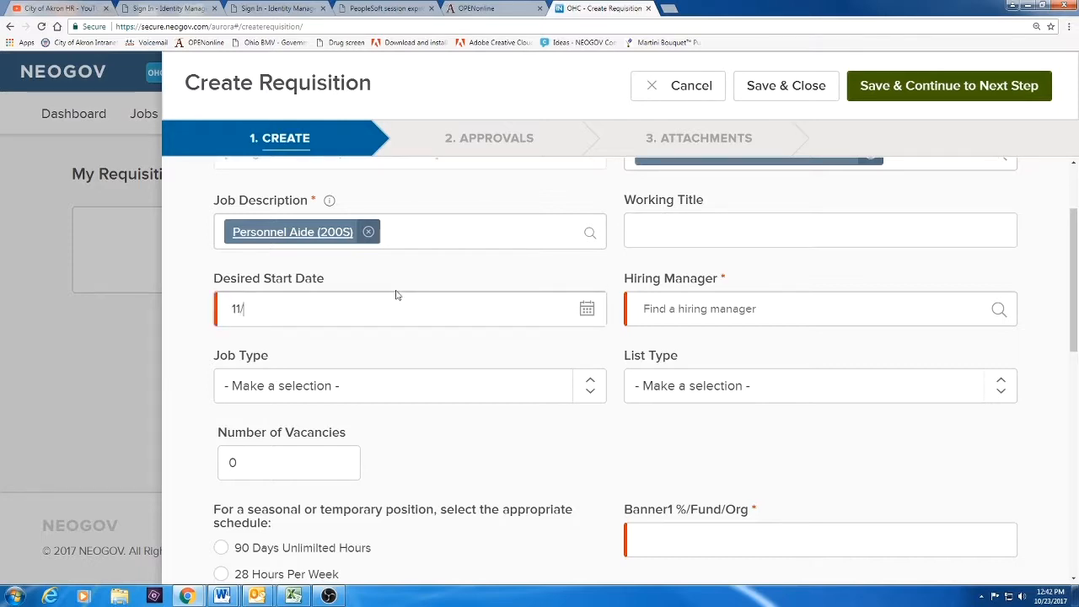
{"action": "type", "text": "15/2017"}
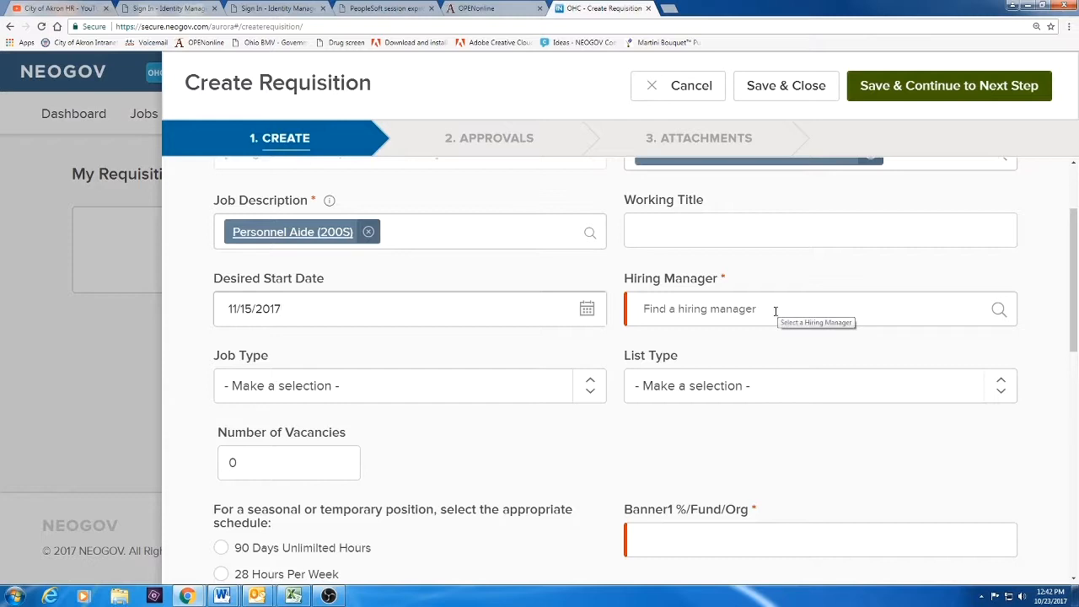
{"action": "left_click", "coordinate": [709, 309]}
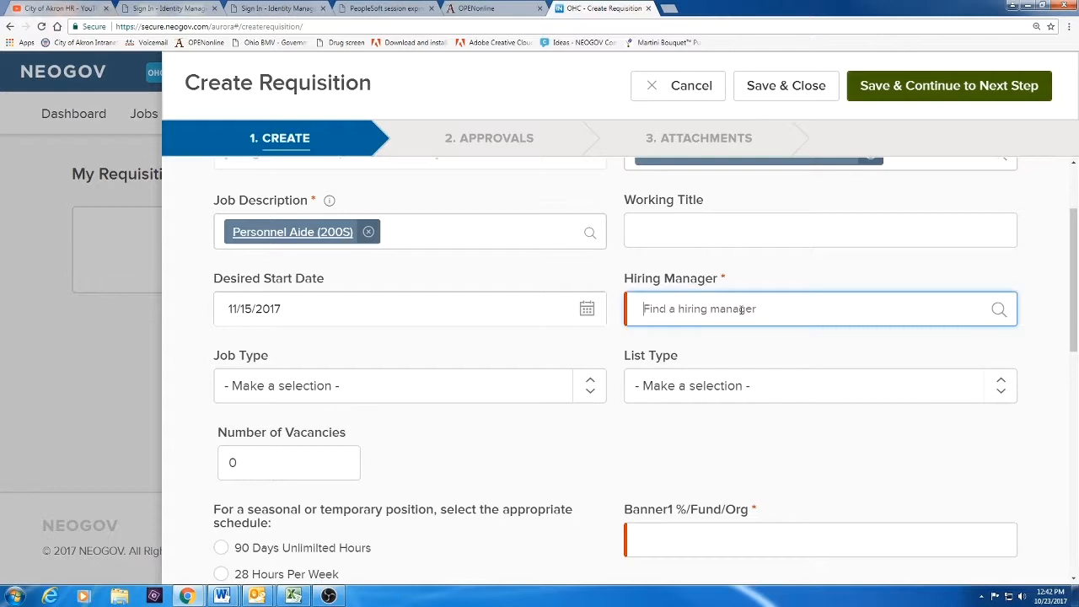
{"action": "left_click", "coordinate": [1000, 308]}
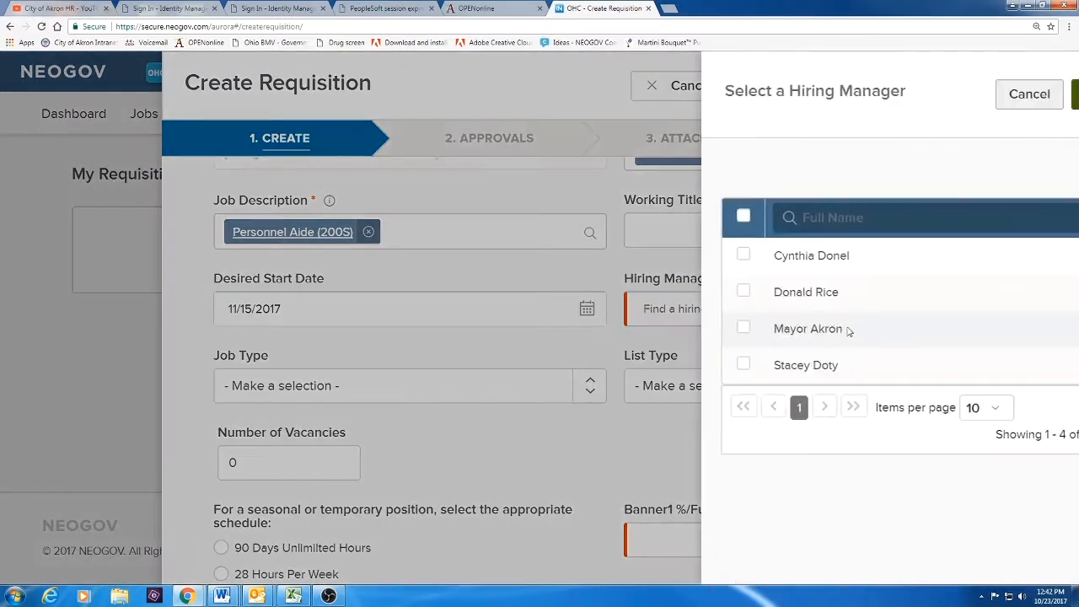
{"action": "left_click", "coordinate": [667, 292]}
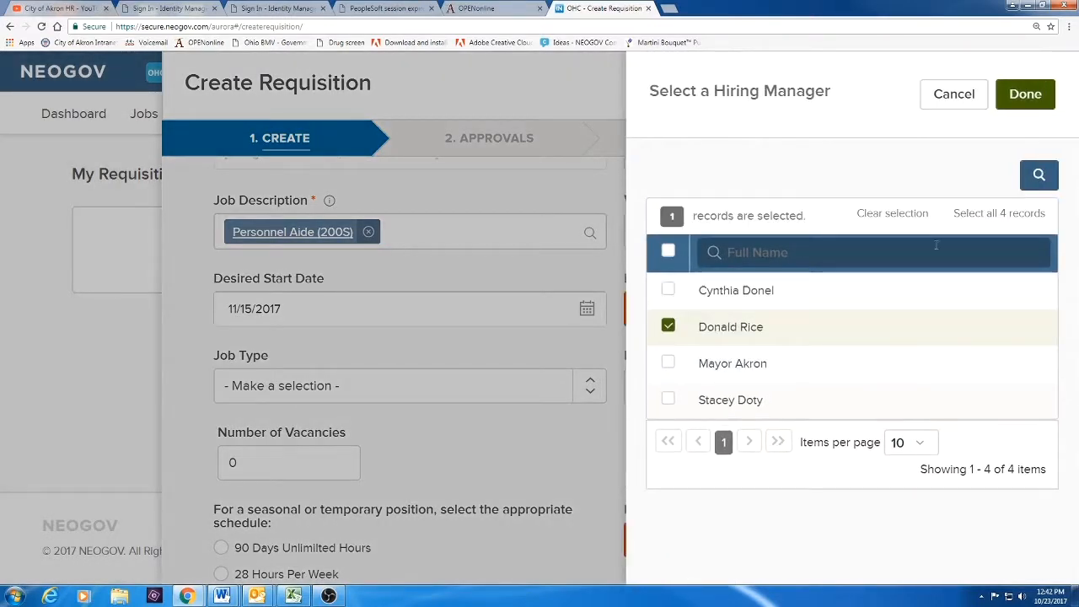
{"action": "left_click", "coordinate": [1026, 95]}
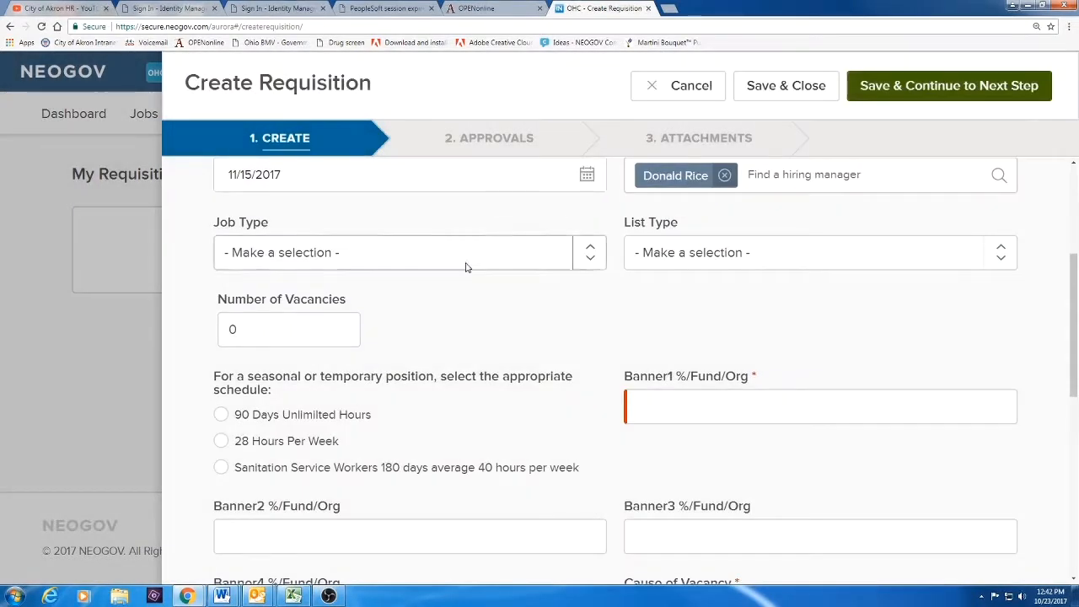
Set Job Type to Permanent and List Type to Regular
{"action": "left_click", "coordinate": [309, 258]}
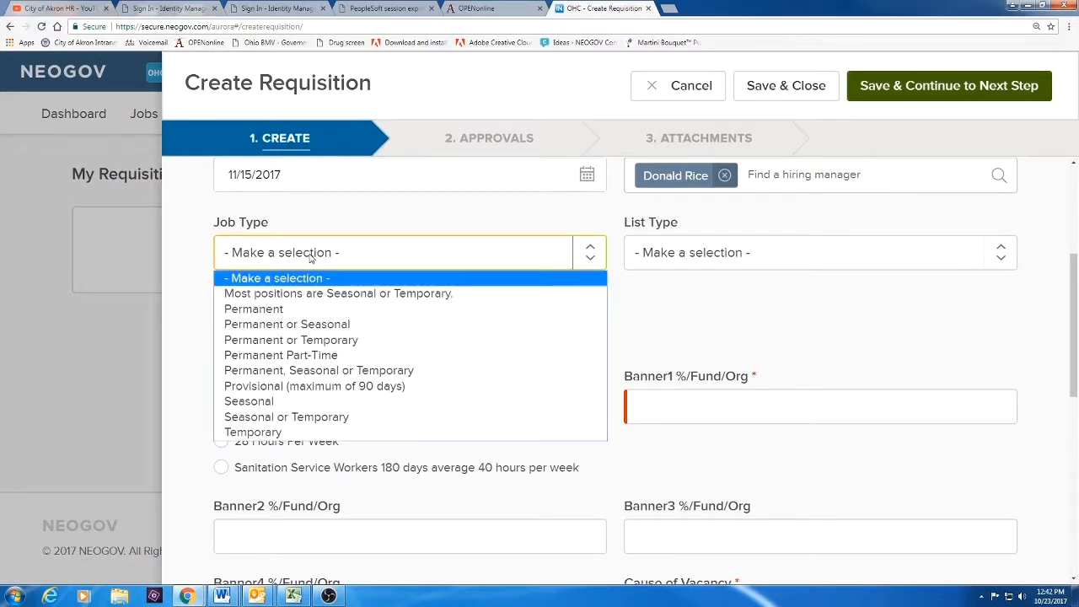
{"action": "left_click", "coordinate": [265, 311]}
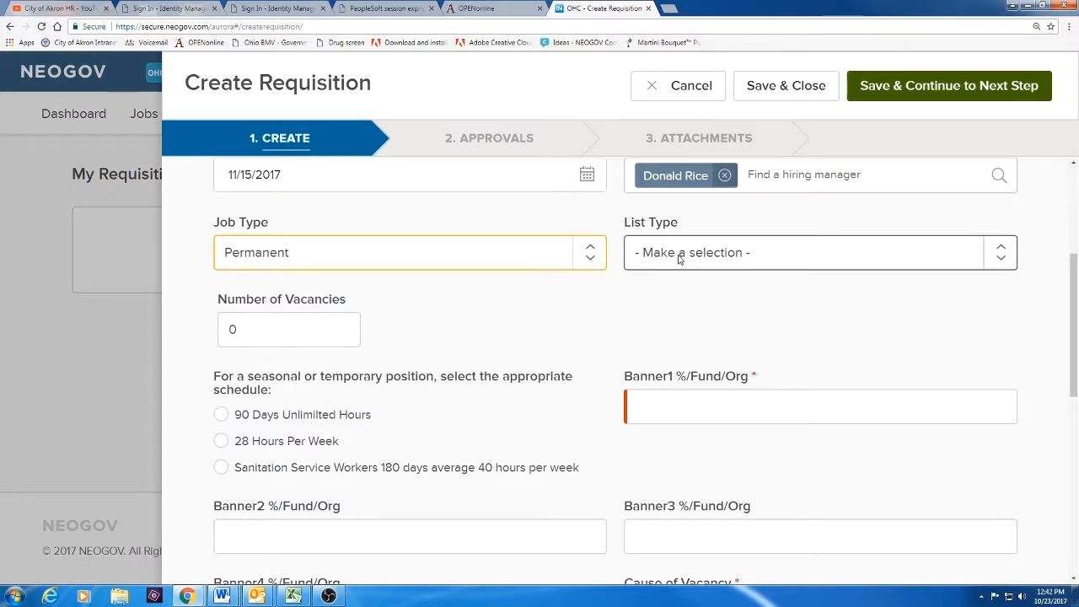
{"action": "left_click", "coordinate": [692, 261]}
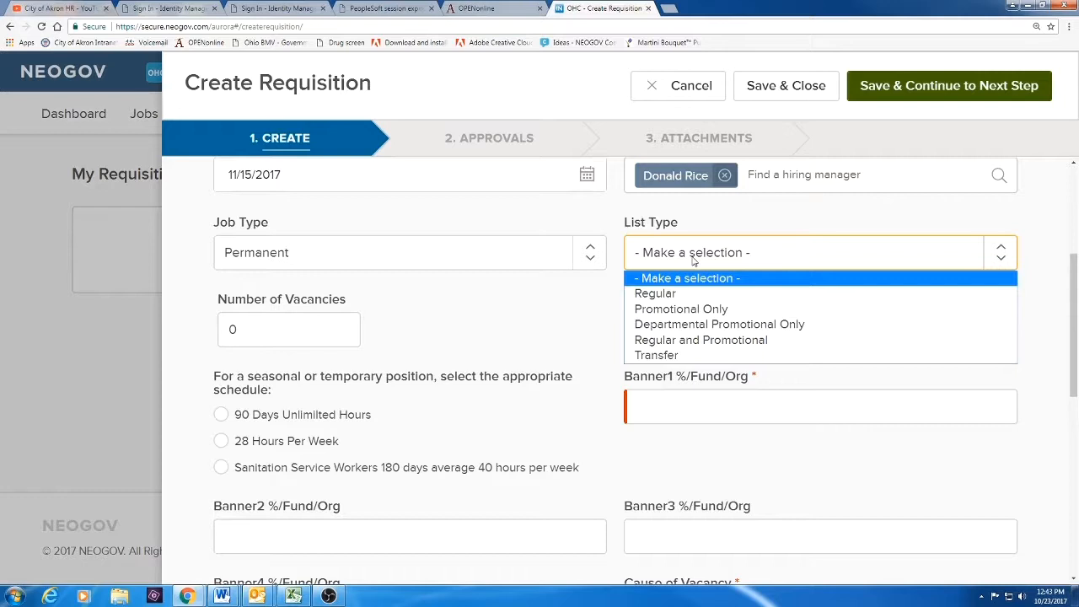
{"action": "left_click", "coordinate": [799, 267]}
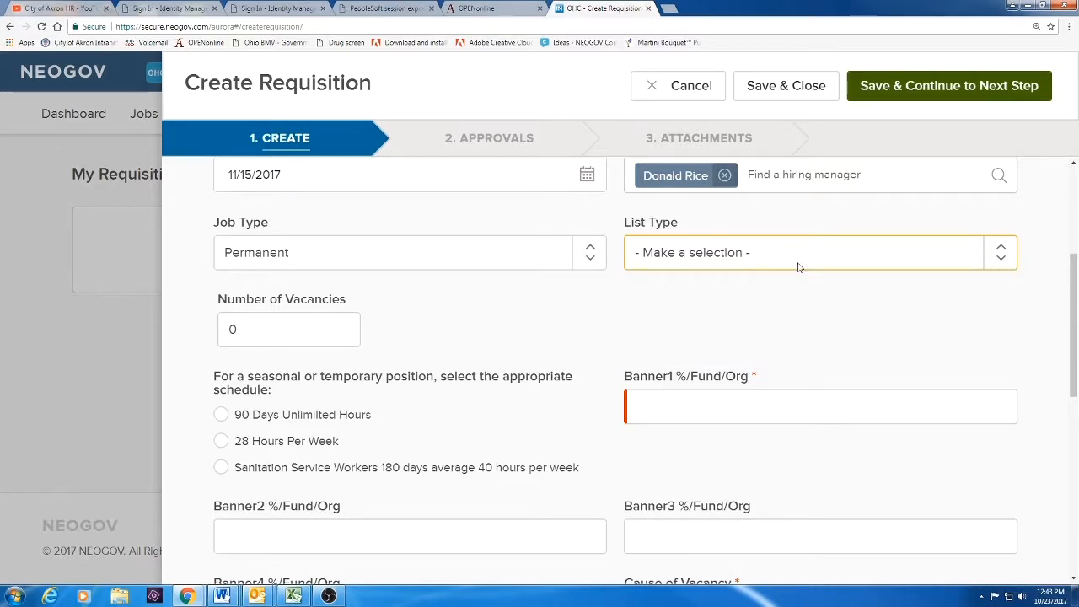
{"action": "left_click", "coordinate": [800, 267]}
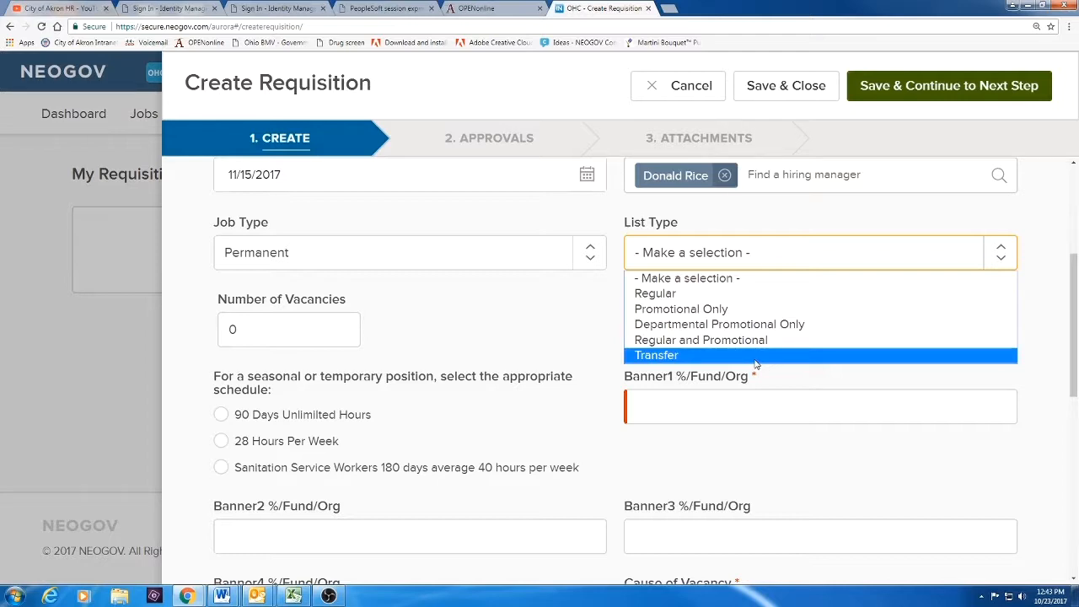
{"action": "left_click", "coordinate": [706, 301]}
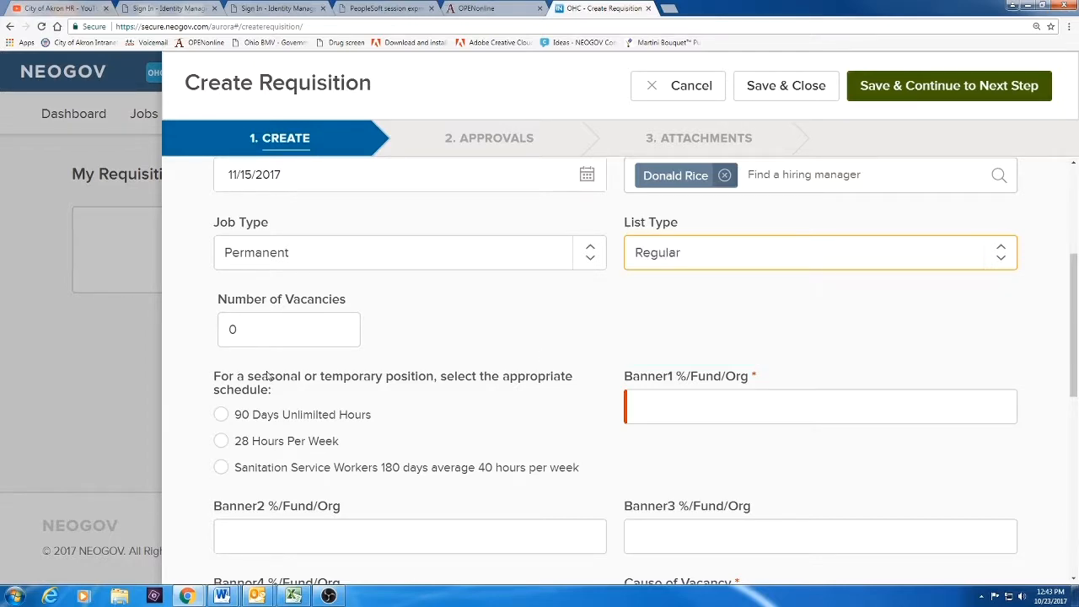
{"action": "left_click", "coordinate": [249, 304]}
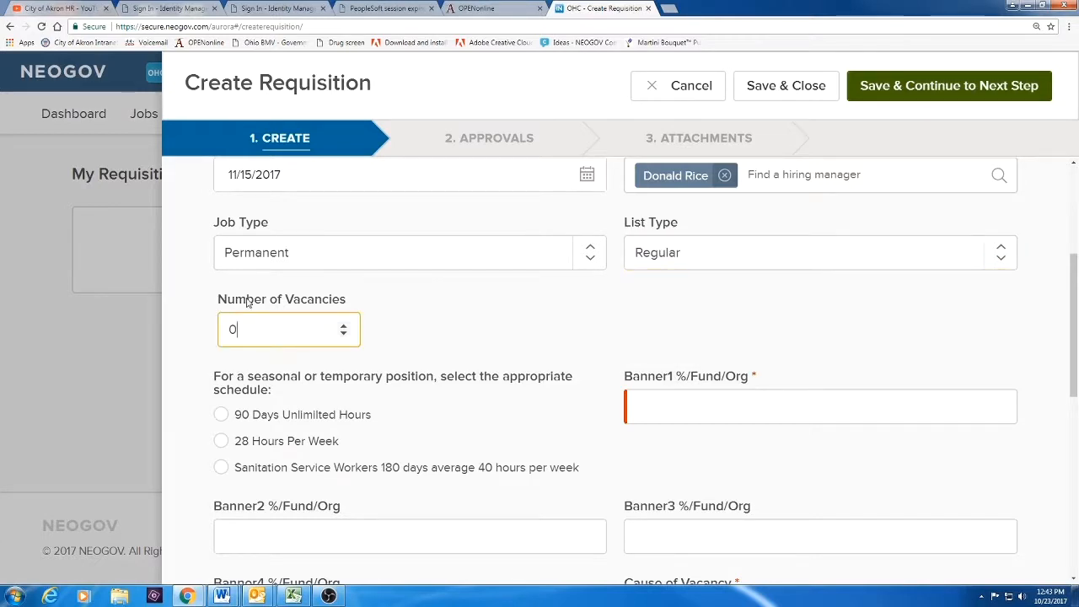
Change the number of vacancies from 0 to 1
{"action": "key", "text": "BackSpace"}
{"action": "type", "text": "1"}
{"action": "scroll", "coordinate": [247, 301], "scroll_direction": "down", "scroll_amount": 1}
{"action": "left_click_drag", "start_coordinate": [212, 321], "coordinate": [289, 332]}
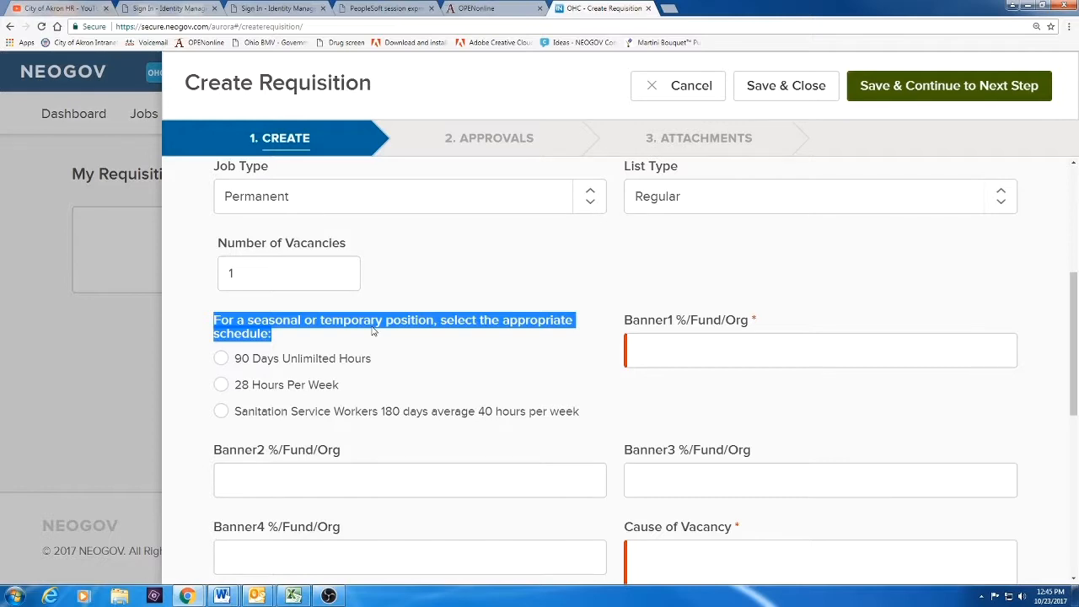
Enter 10000/10000 in the Banner1 %/Fund/Org field
{"action": "left_click", "coordinate": [843, 349]}
{"action": "type", "text": "10000"}
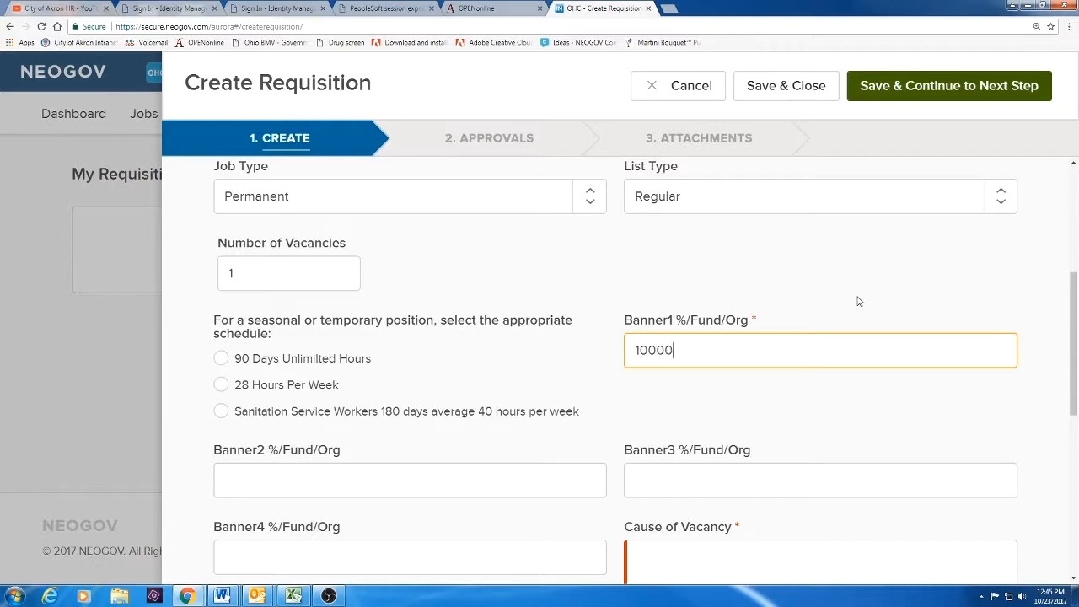
{"action": "type", "text": "/10000"}
{"action": "scroll", "coordinate": [367, 465], "scroll_direction": "down", "scroll_amount": 1}
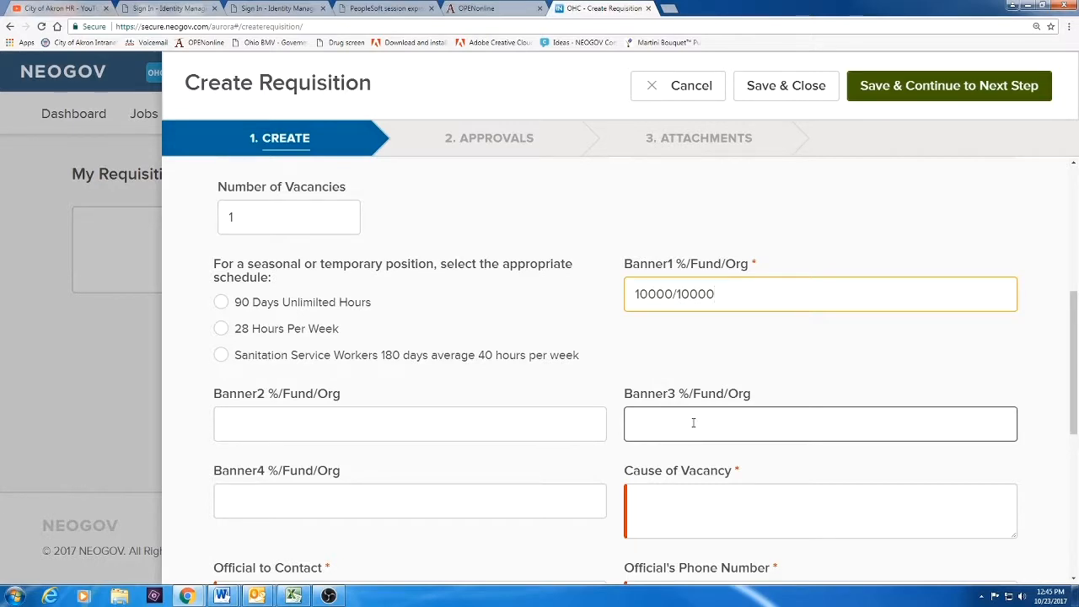
{"action": "scroll", "coordinate": [694, 422], "scroll_direction": "down", "scroll_amount": 1}
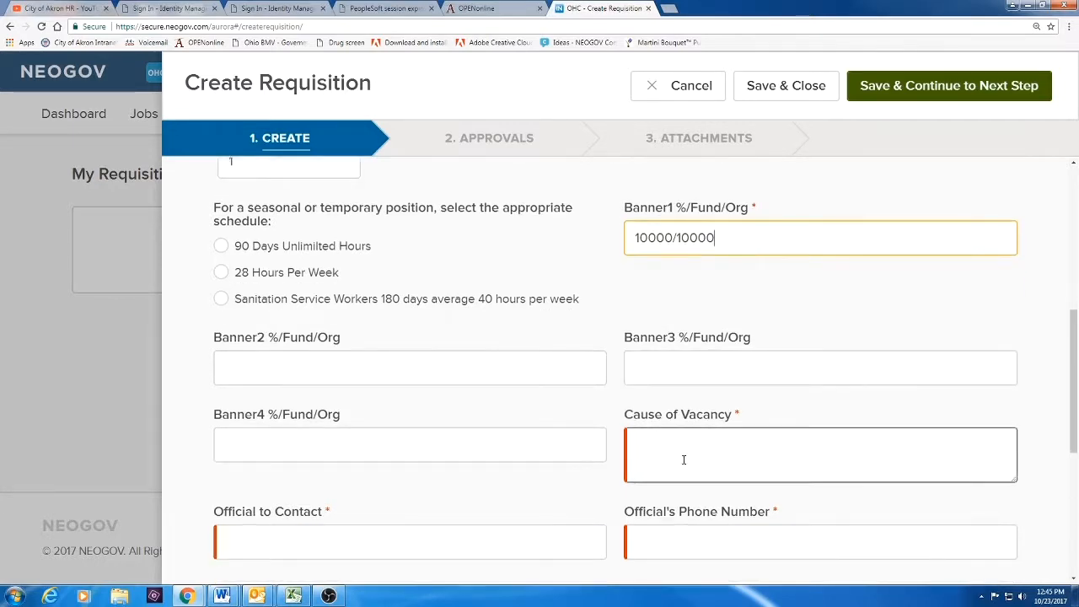
Enter 'retirement' as the cause of vacancy
{"action": "left_click", "coordinate": [684, 462]}
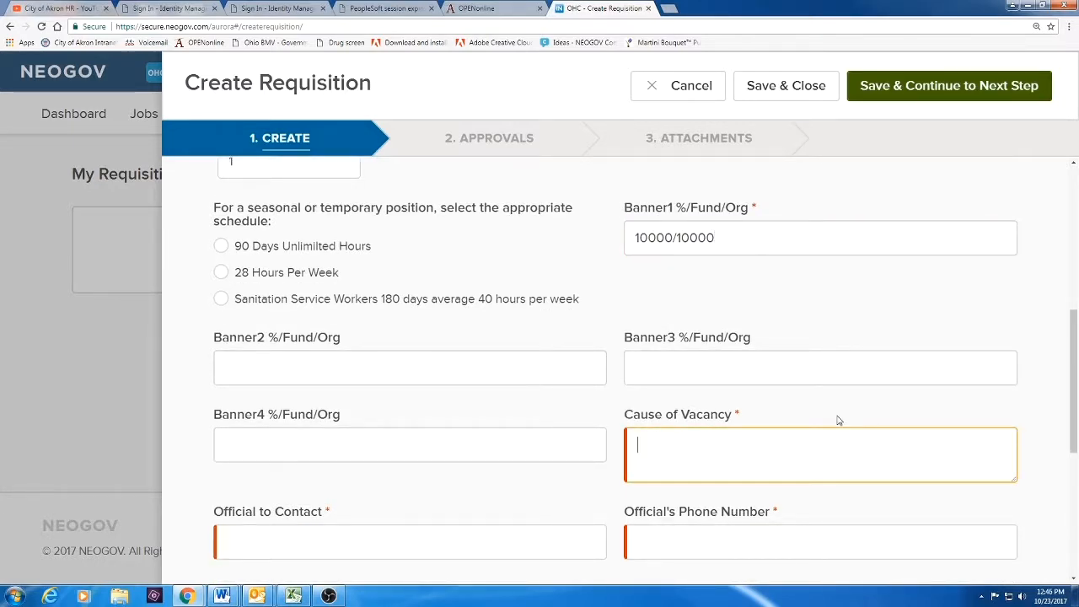
{"action": "type", "text": "retirement"}
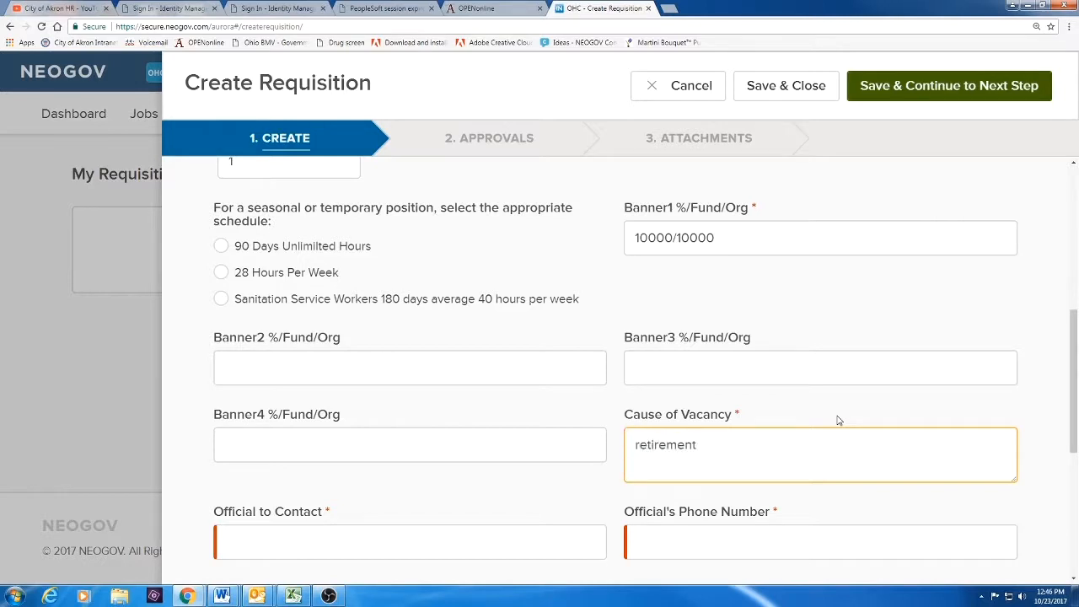
{"action": "scroll", "coordinate": [549, 455], "scroll_direction": "down", "scroll_amount": 1}
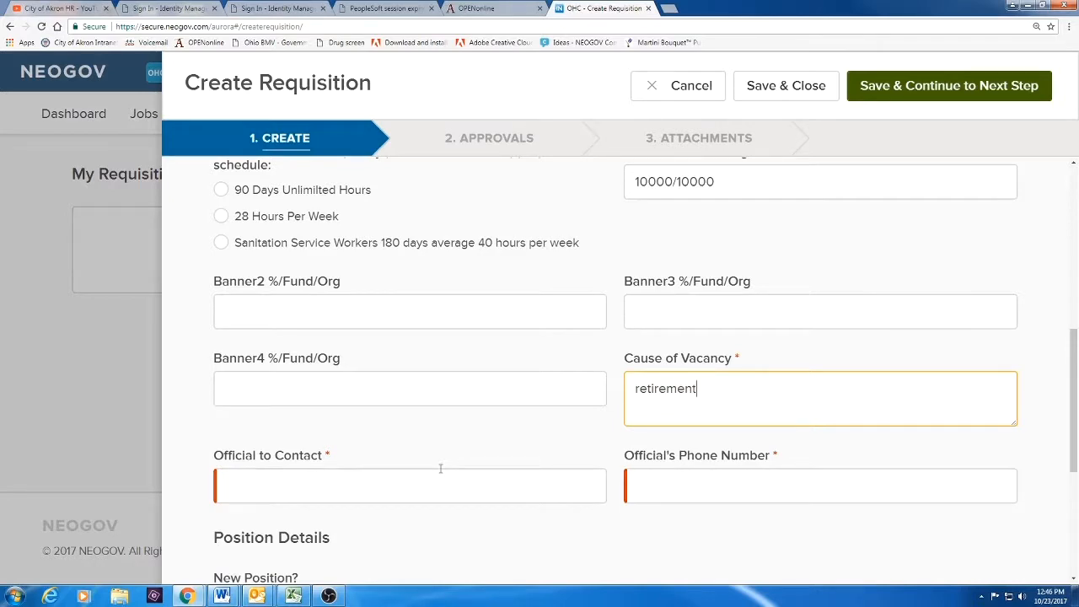
Fill in the contact official's name and the official's phone number
{"action": "left_click", "coordinate": [437, 485]}
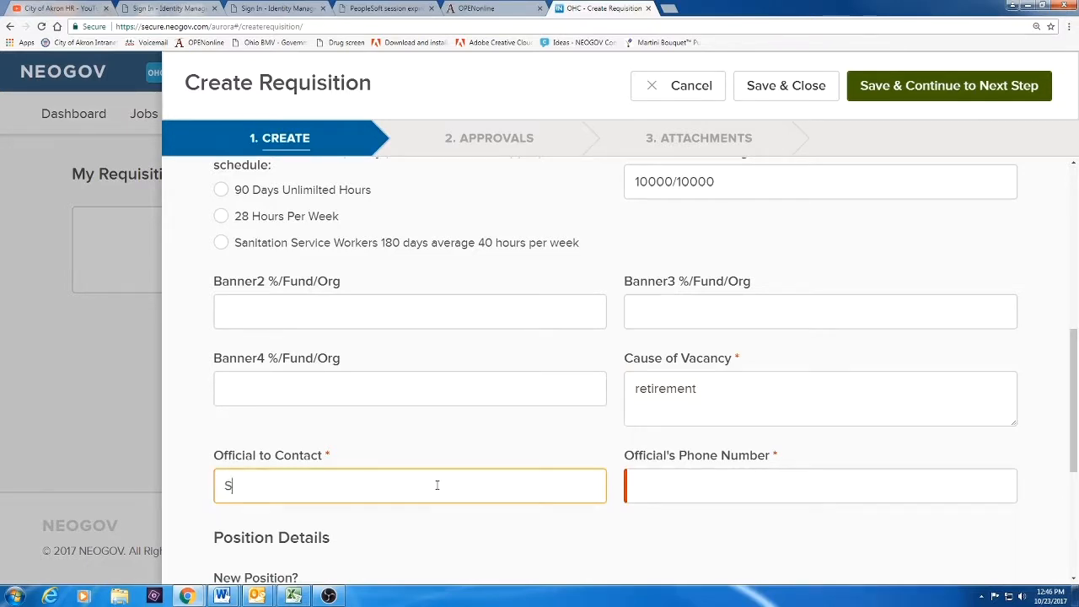
{"action": "left_click", "coordinate": [699, 483]}
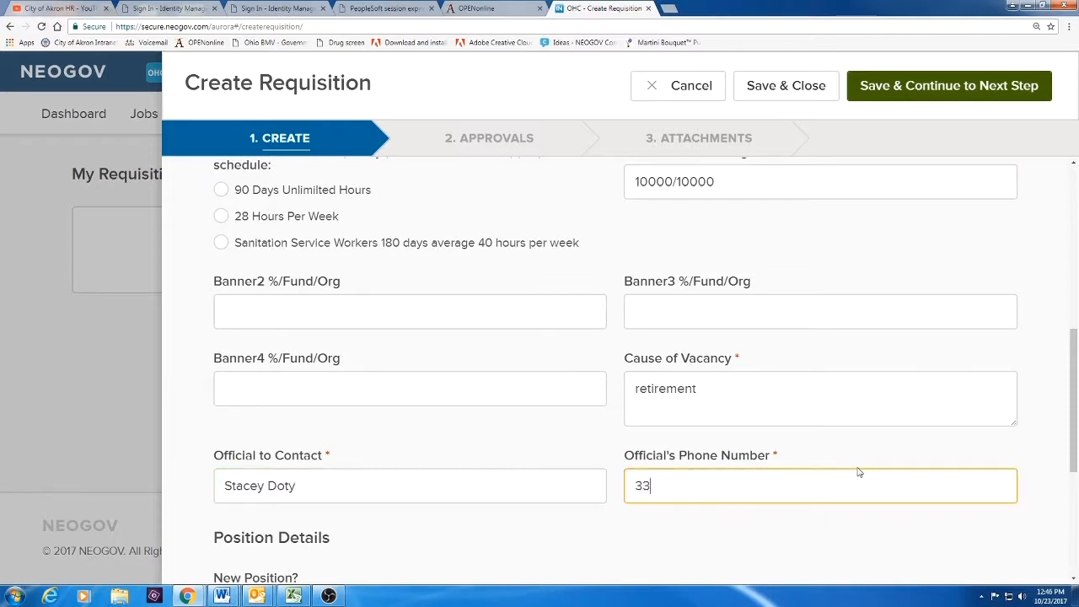
{"action": "scroll", "coordinate": [312, 392], "scroll_direction": "down", "scroll_amount": 2}
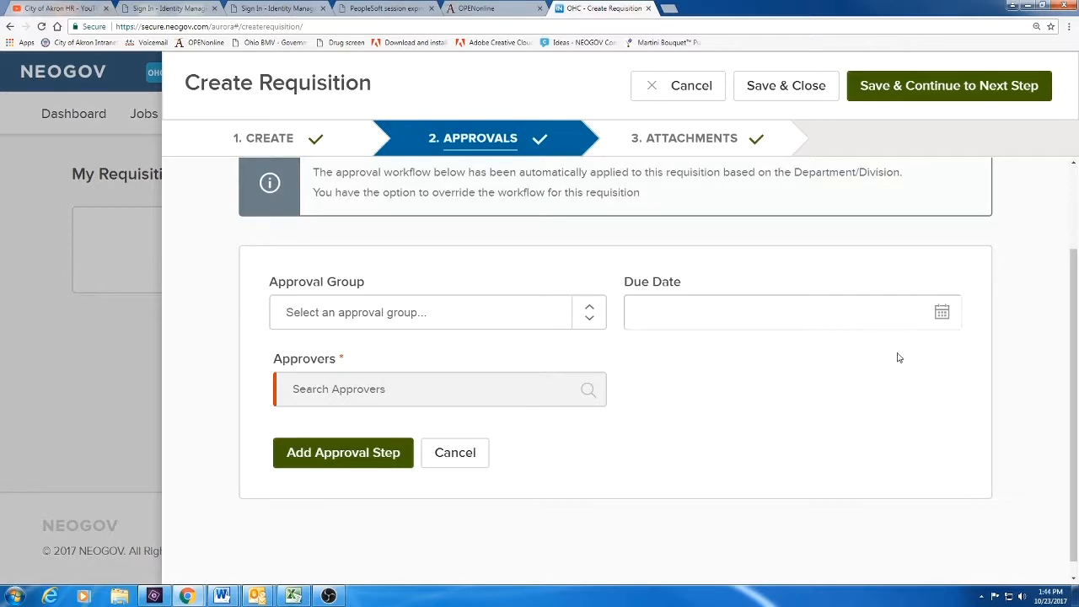
Add a Division Manager approval step with the first listed person as approver
{"action": "left_click", "coordinate": [434, 312]}
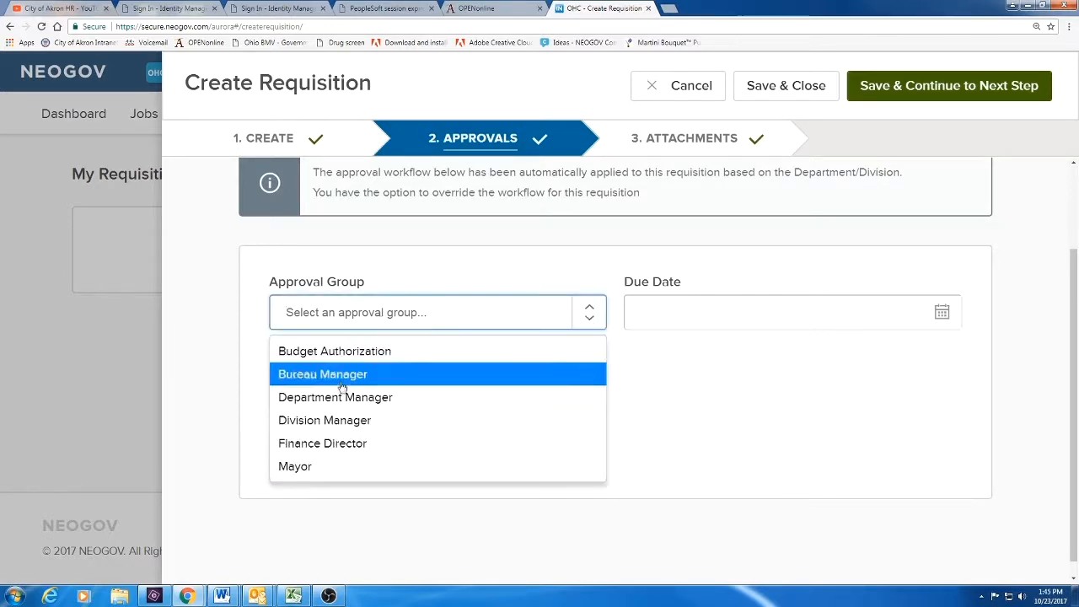
{"action": "left_click", "coordinate": [330, 420]}
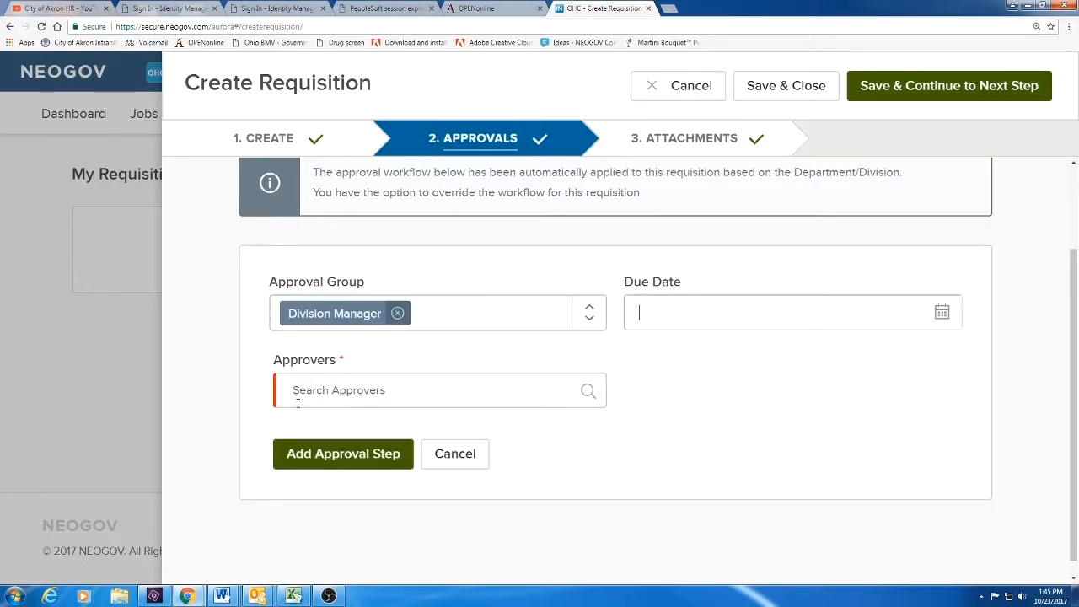
{"action": "left_click", "coordinate": [588, 390]}
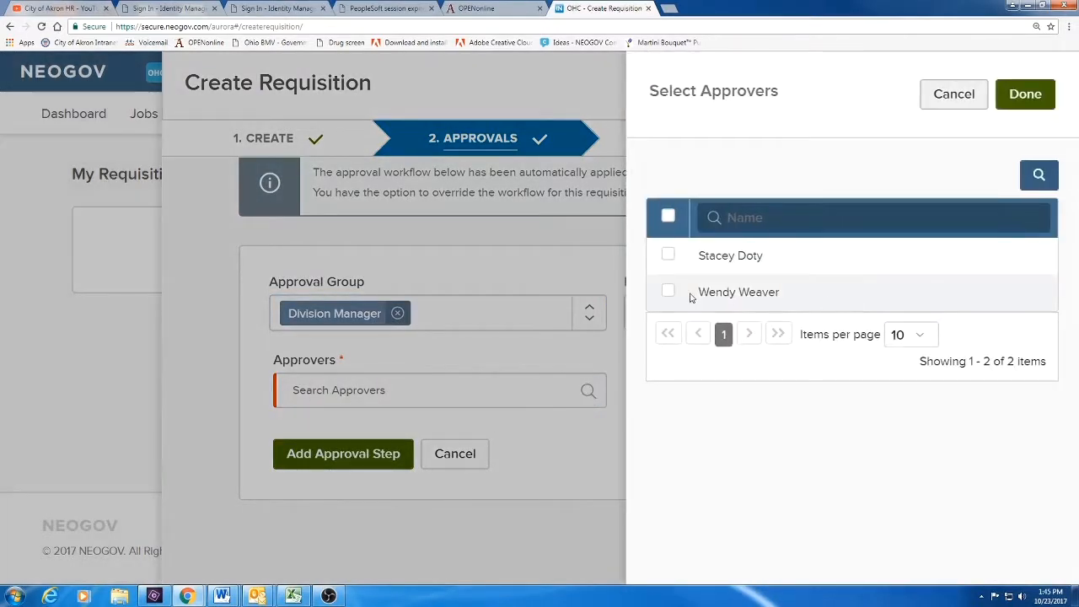
{"action": "left_click", "coordinate": [668, 254]}
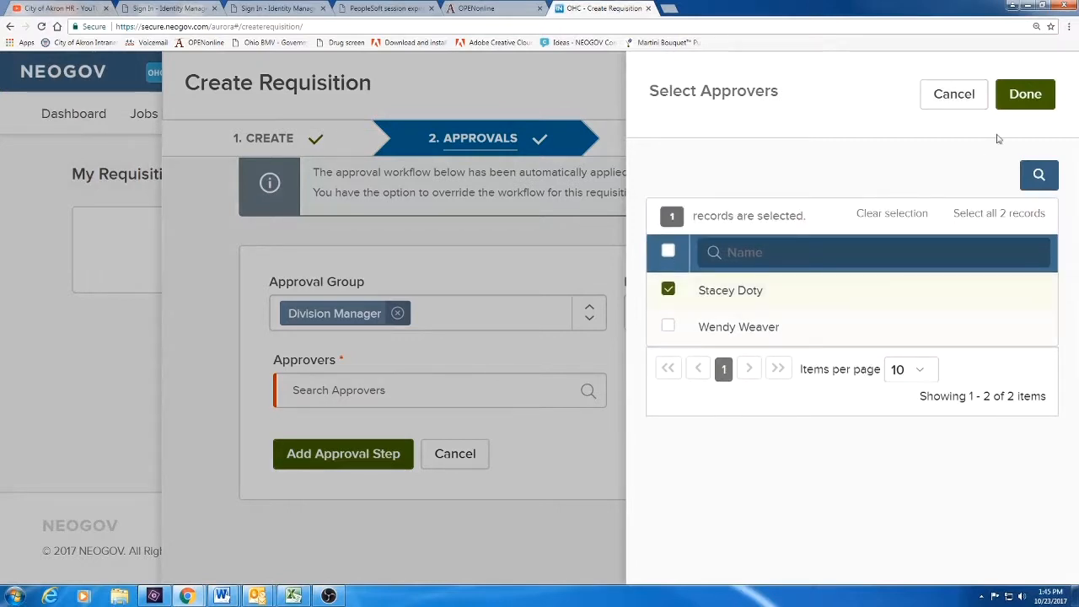
{"action": "left_click", "coordinate": [1024, 95]}
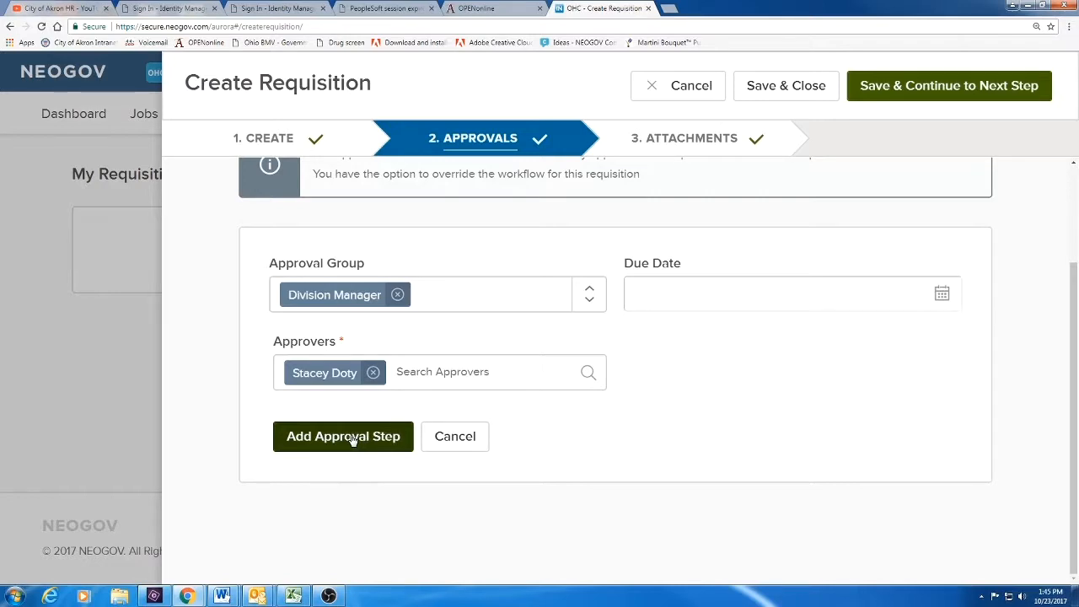
{"action": "left_click", "coordinate": [352, 440]}
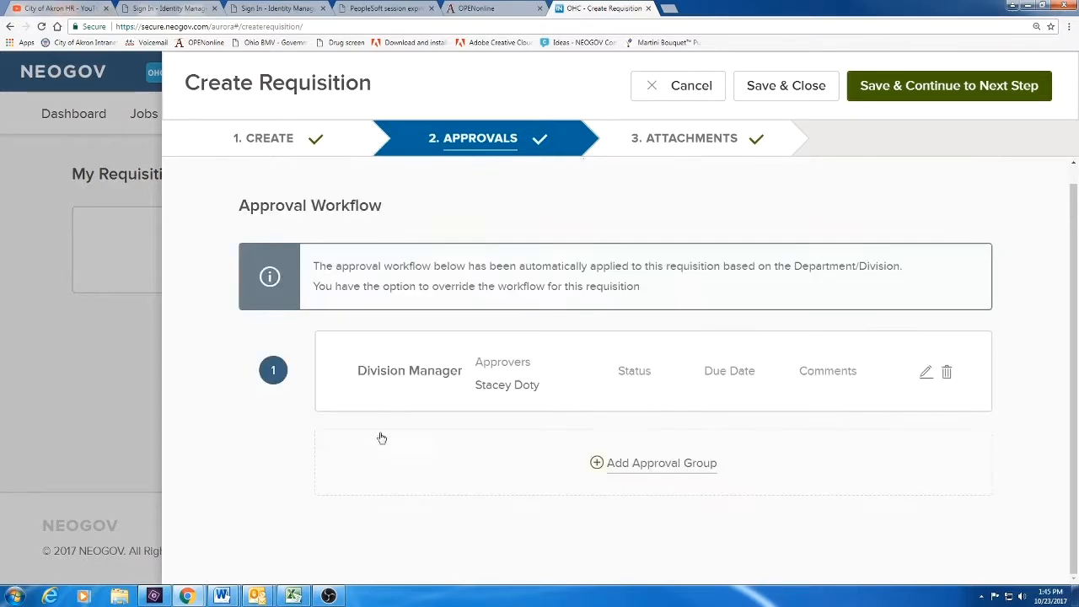
Add a Department Manager approval step with the second listed person as approver
{"action": "left_click", "coordinate": [663, 463]}
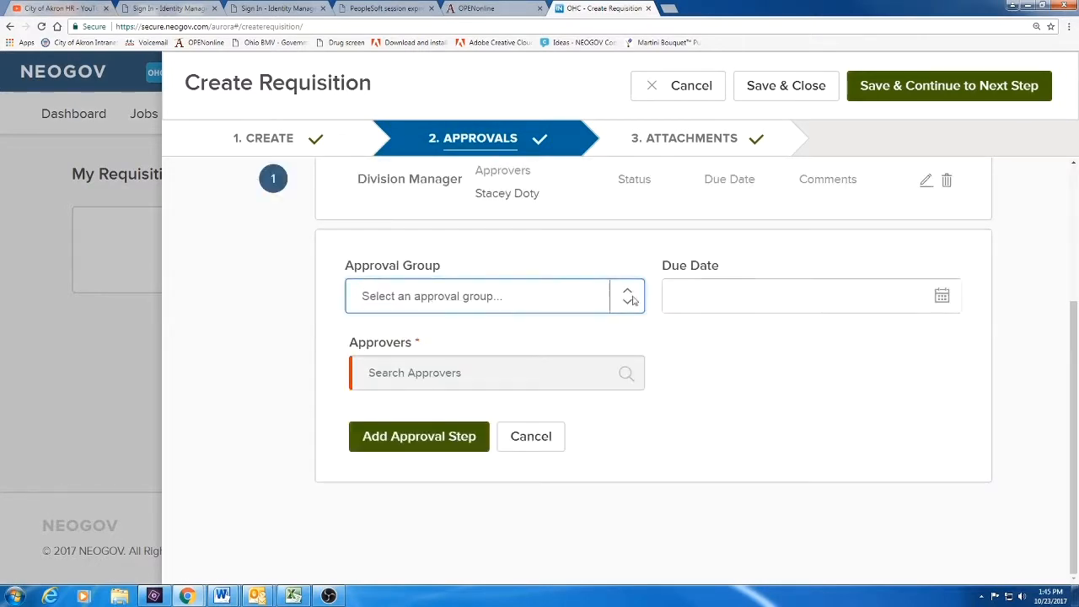
{"action": "left_click", "coordinate": [432, 296]}
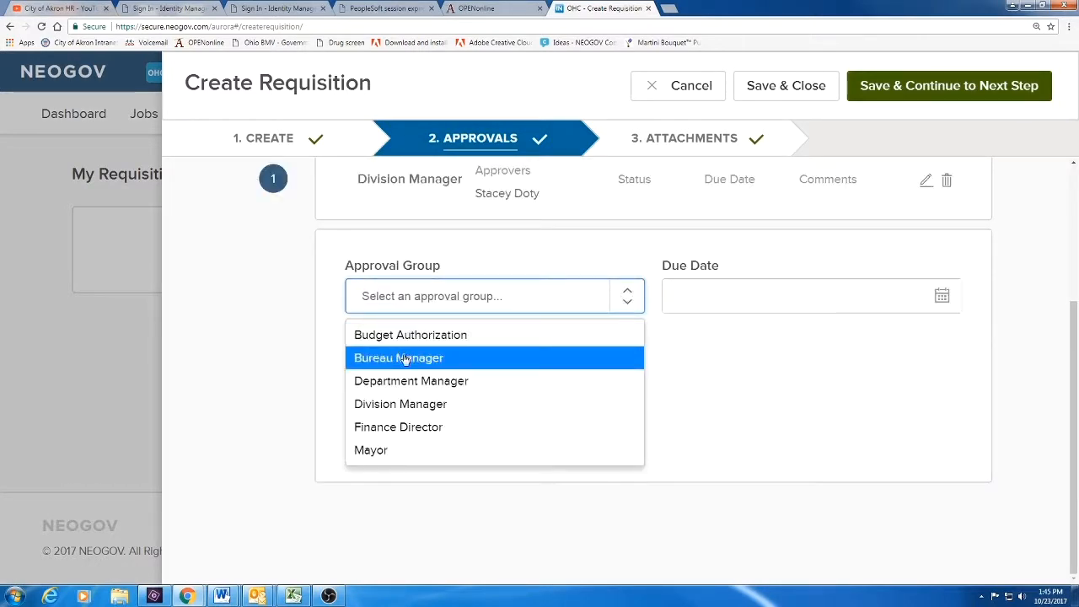
{"action": "left_click", "coordinate": [405, 381]}
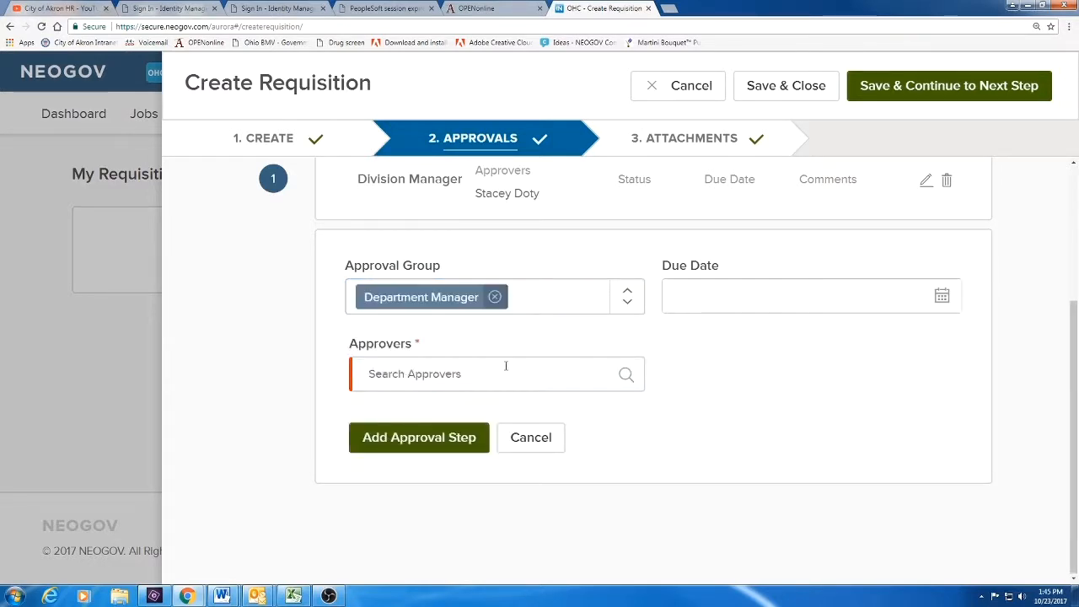
{"action": "left_click", "coordinate": [625, 373]}
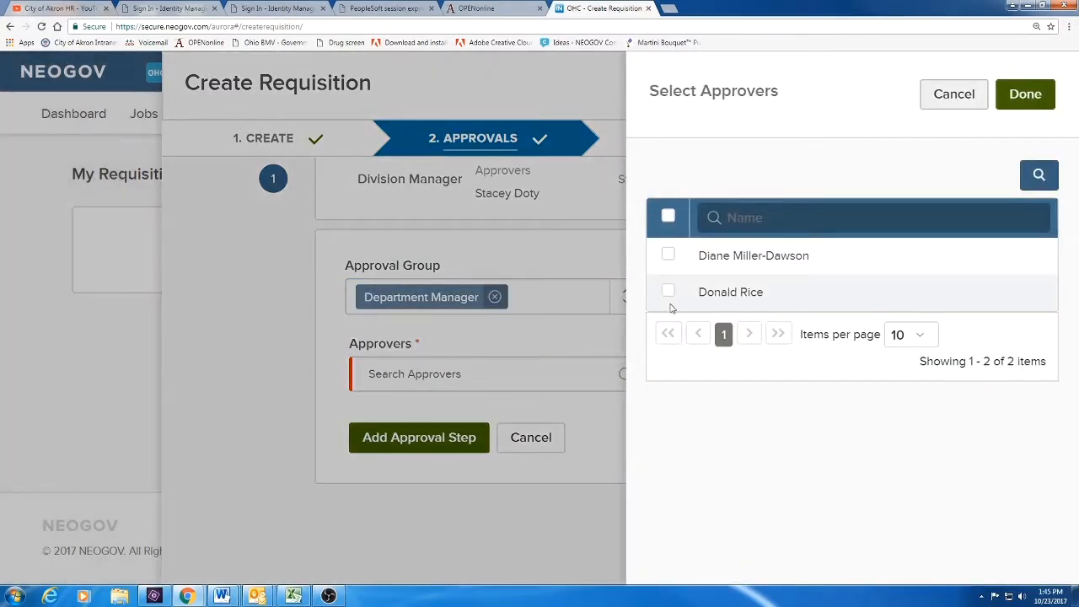
{"action": "left_click", "coordinate": [667, 291]}
{"action": "left_click", "coordinate": [1025, 96]}
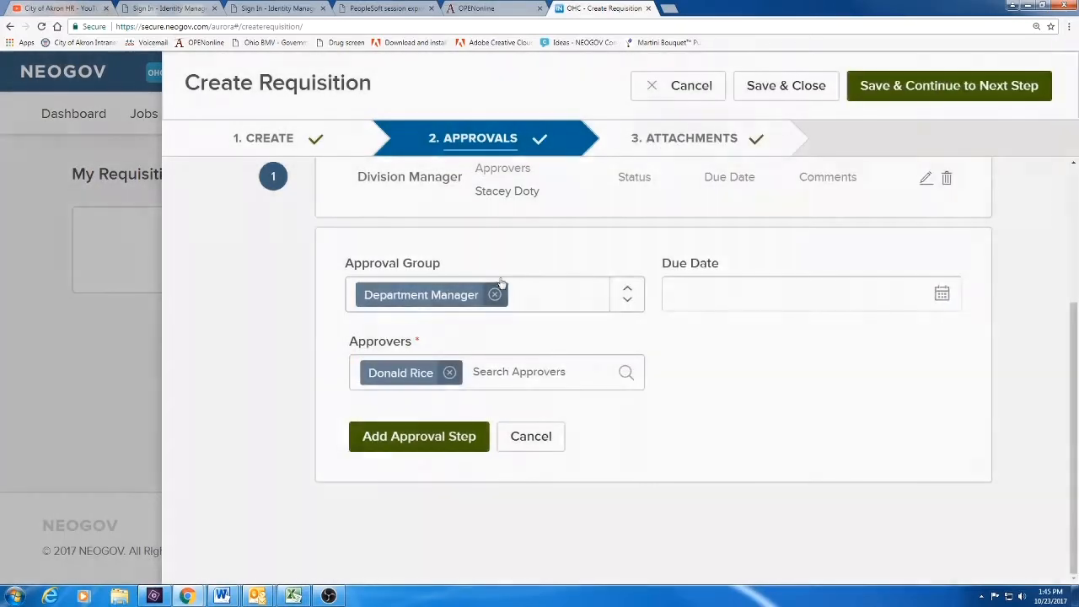
{"action": "left_click", "coordinate": [447, 437]}
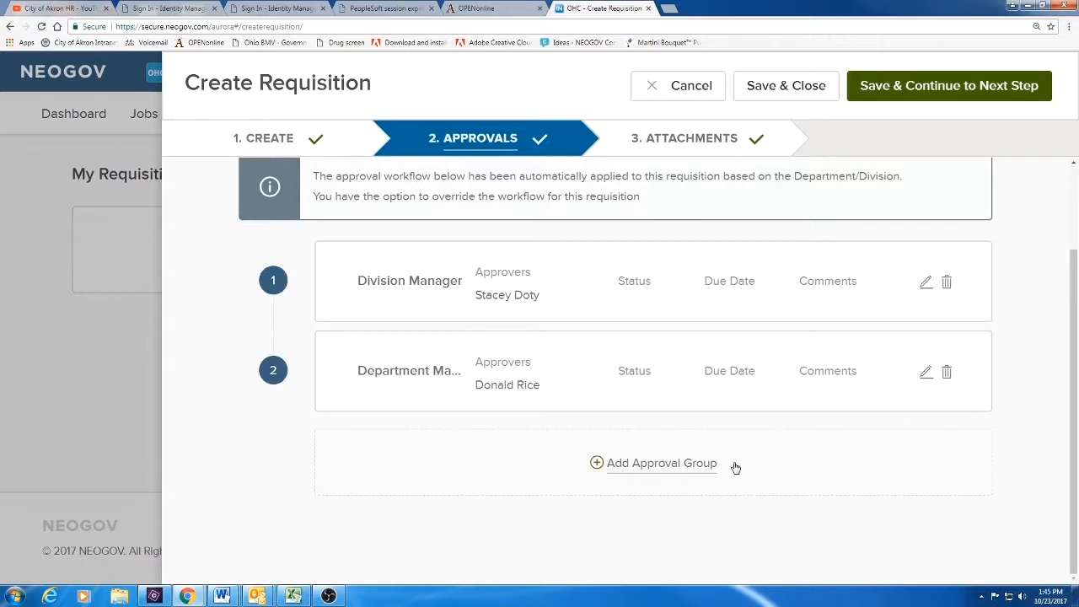
Add a Budget Authorization approval step with its only listed person as approver
{"action": "left_click", "coordinate": [653, 466]}
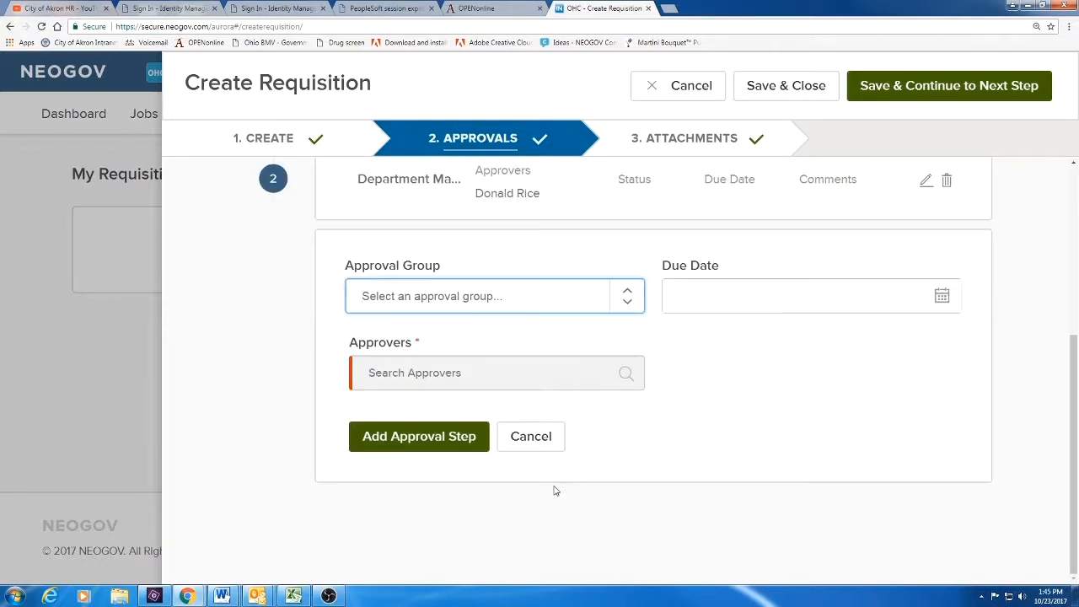
{"action": "left_click", "coordinate": [629, 302]}
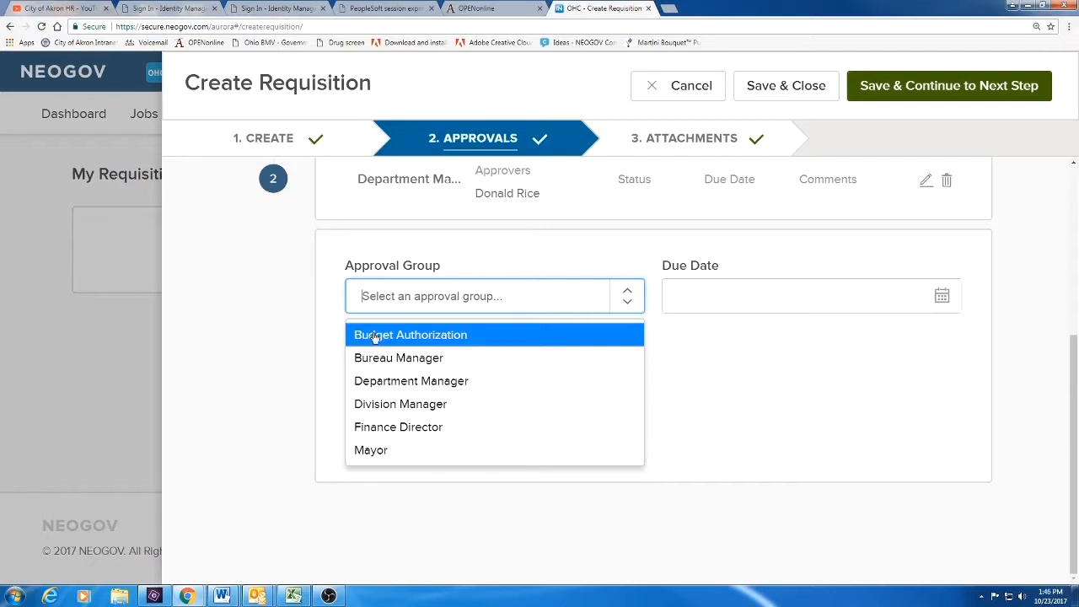
{"action": "left_click", "coordinate": [462, 335]}
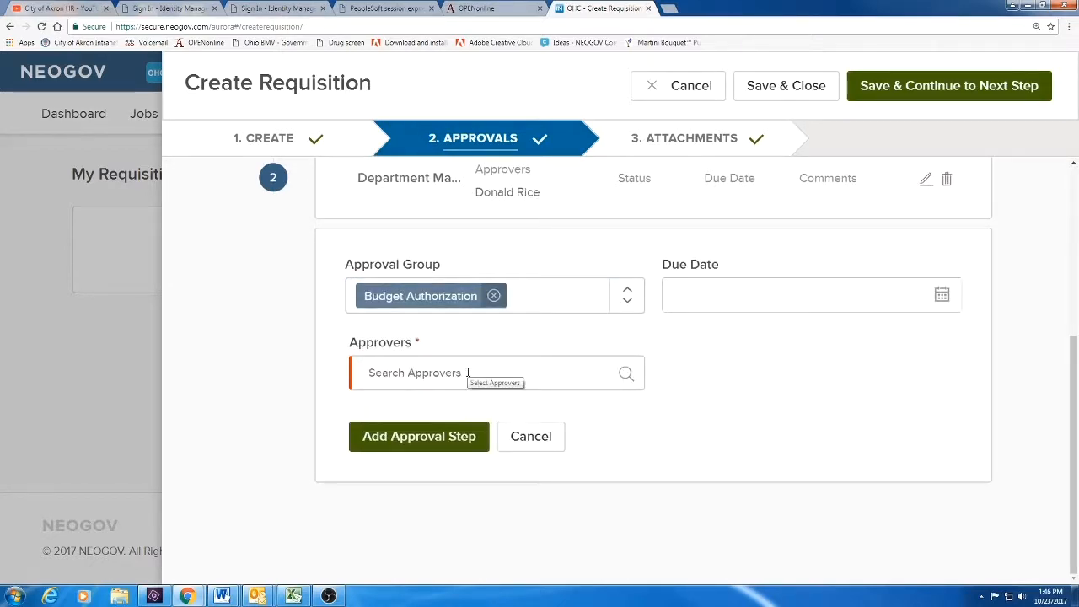
{"action": "left_click", "coordinate": [625, 373]}
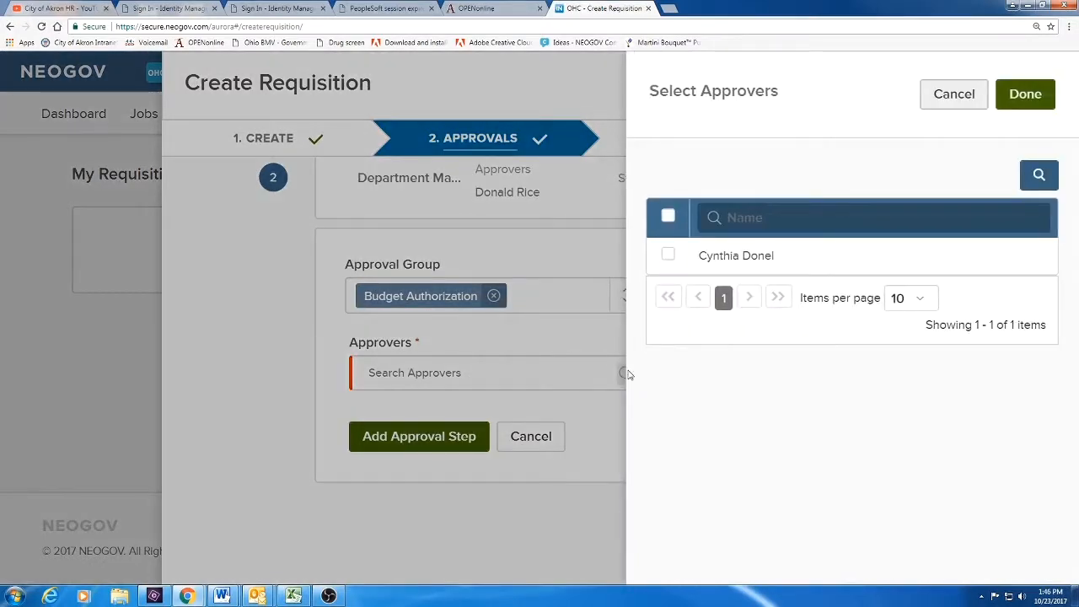
{"action": "left_click", "coordinate": [667, 256]}
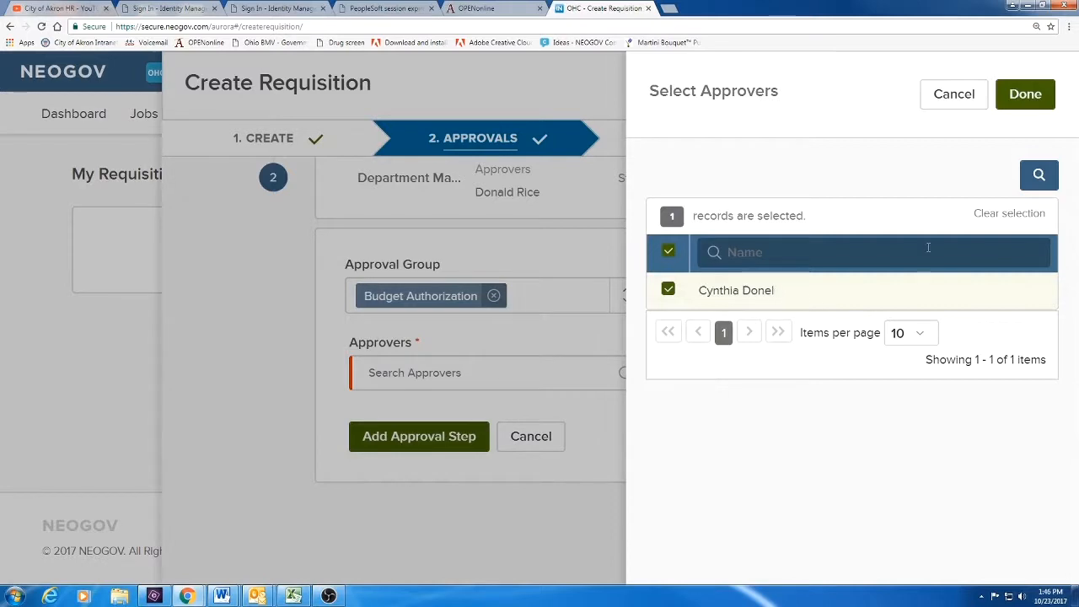
{"action": "left_click", "coordinate": [1024, 94]}
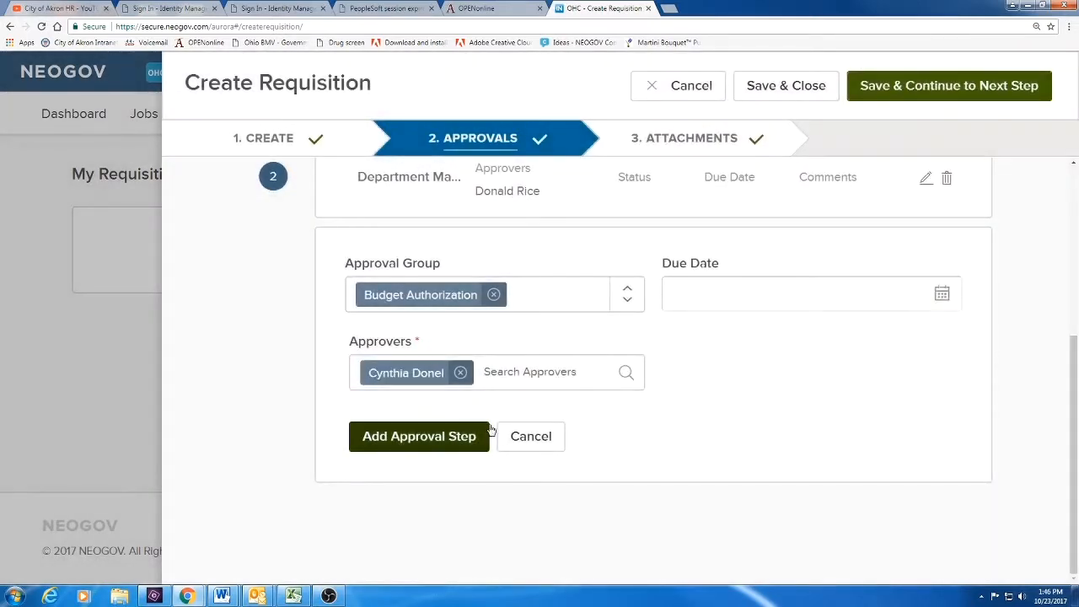
{"action": "left_click", "coordinate": [427, 441]}
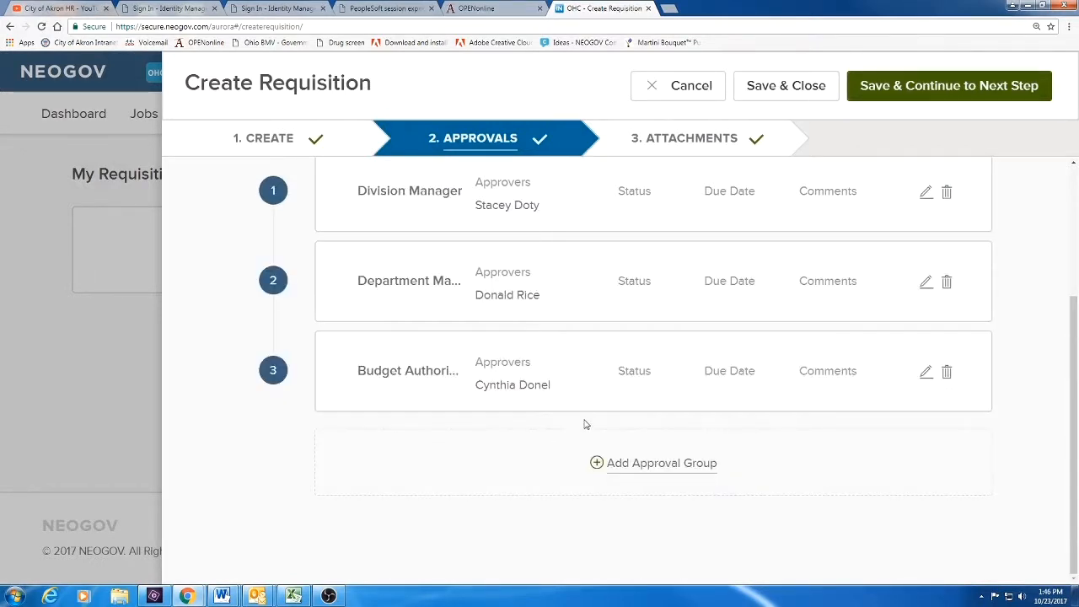
Add a Finance Director approval step approved by Director Finance, then start a fifth step
{"action": "left_click", "coordinate": [638, 468]}
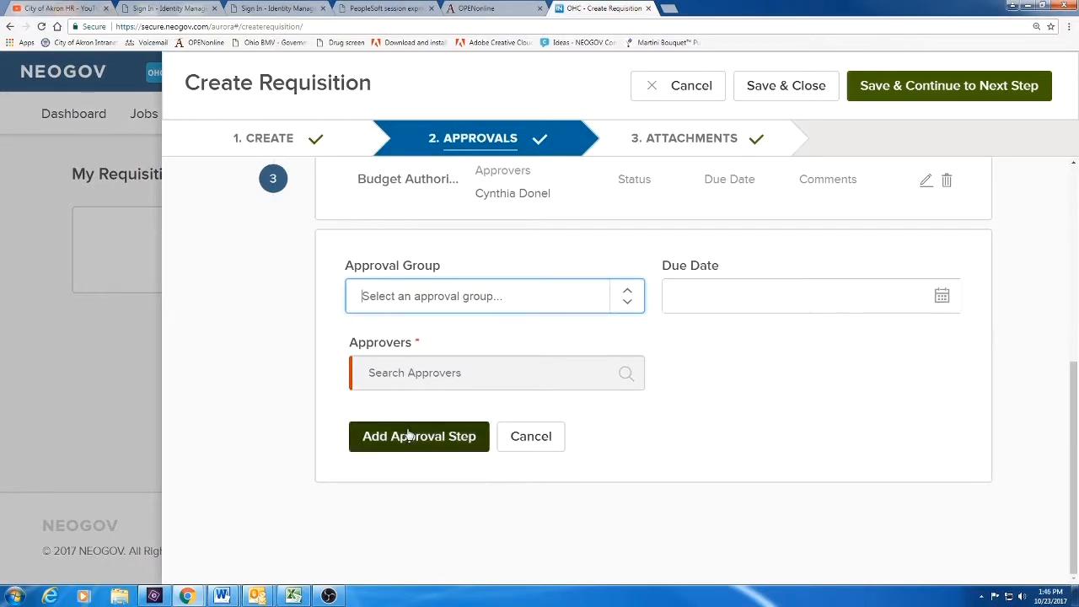
{"action": "left_click", "coordinate": [628, 296]}
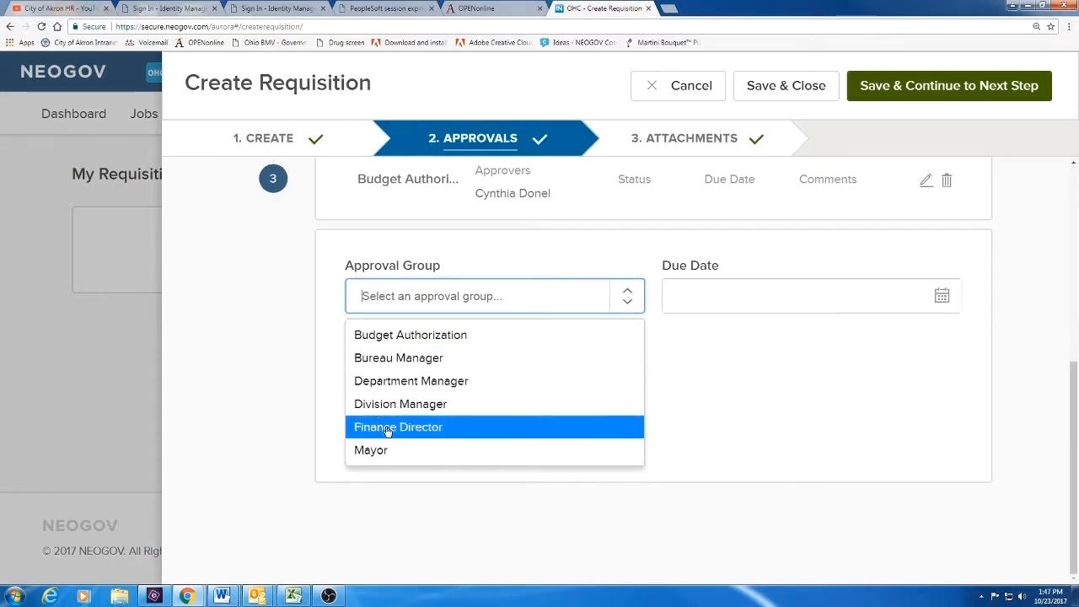
{"action": "left_click", "coordinate": [419, 428]}
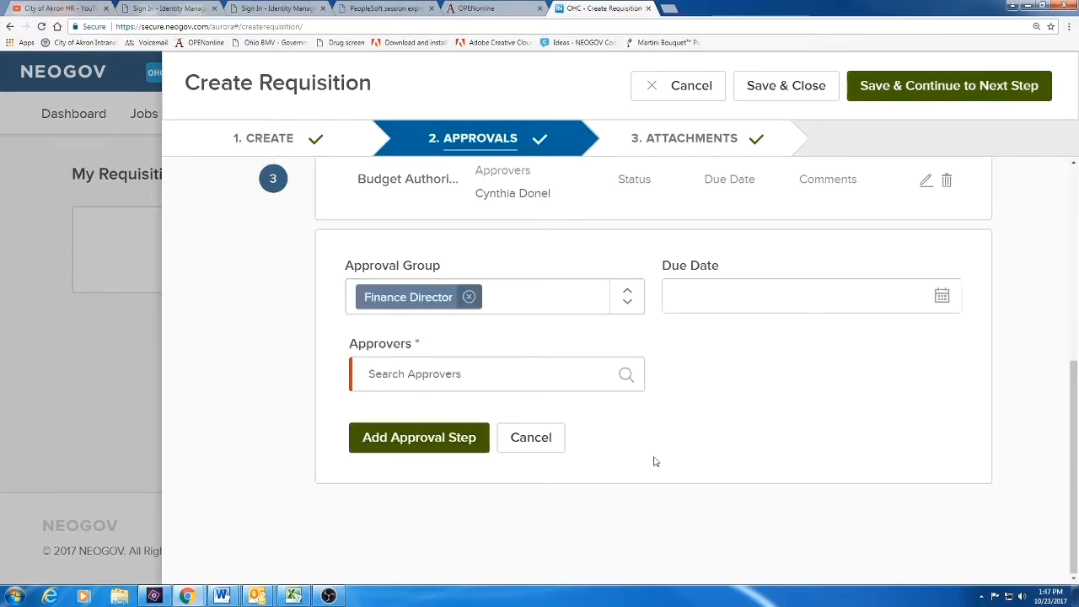
{"action": "left_click", "coordinate": [624, 375]}
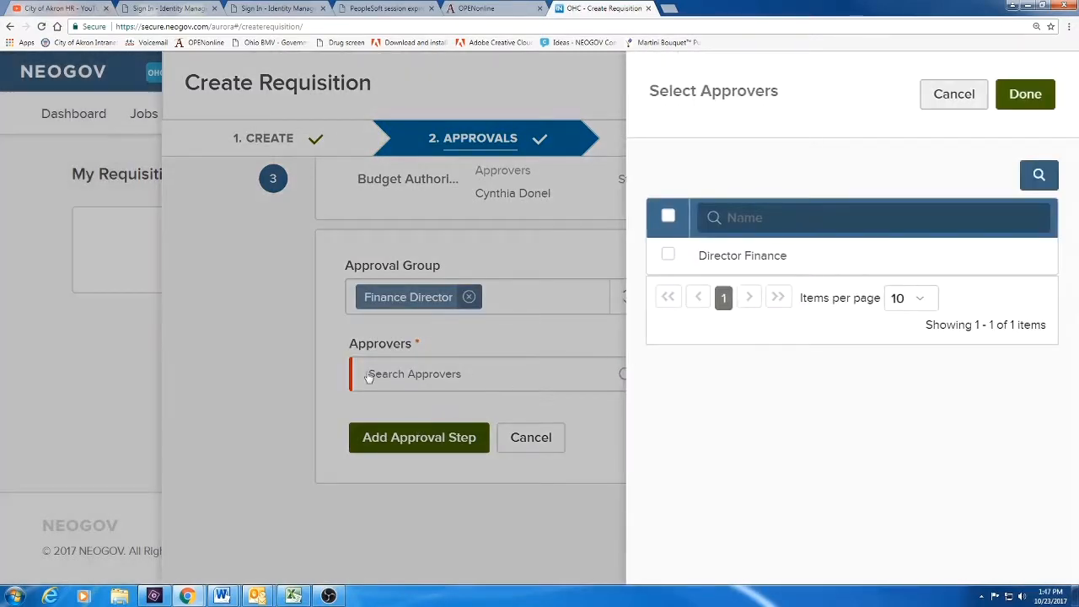
{"action": "left_click", "coordinate": [667, 256]}
{"action": "left_click", "coordinate": [1025, 93]}
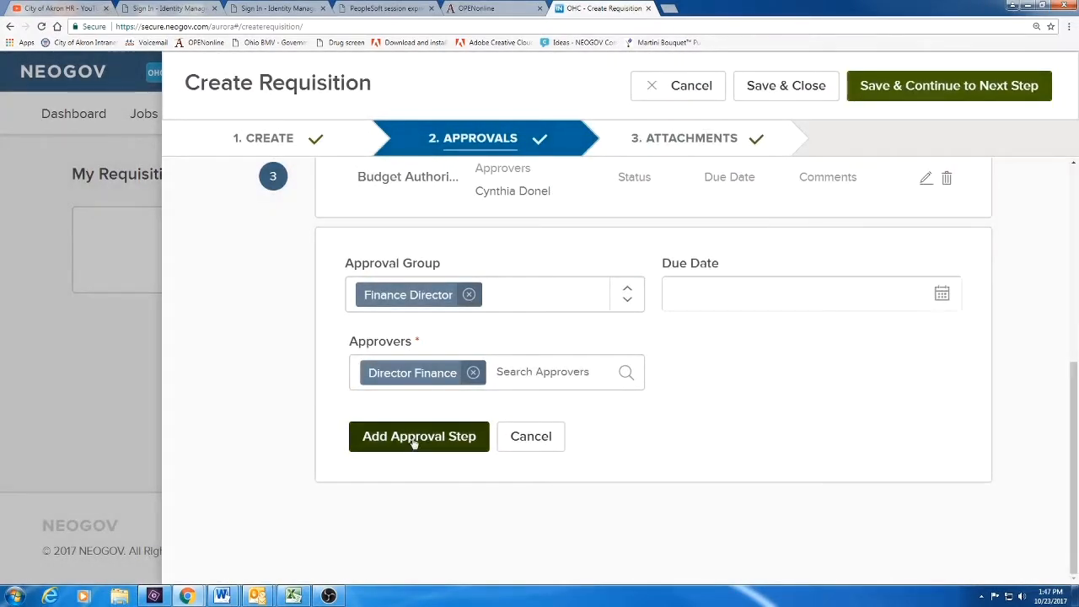
{"action": "left_click", "coordinate": [414, 438]}
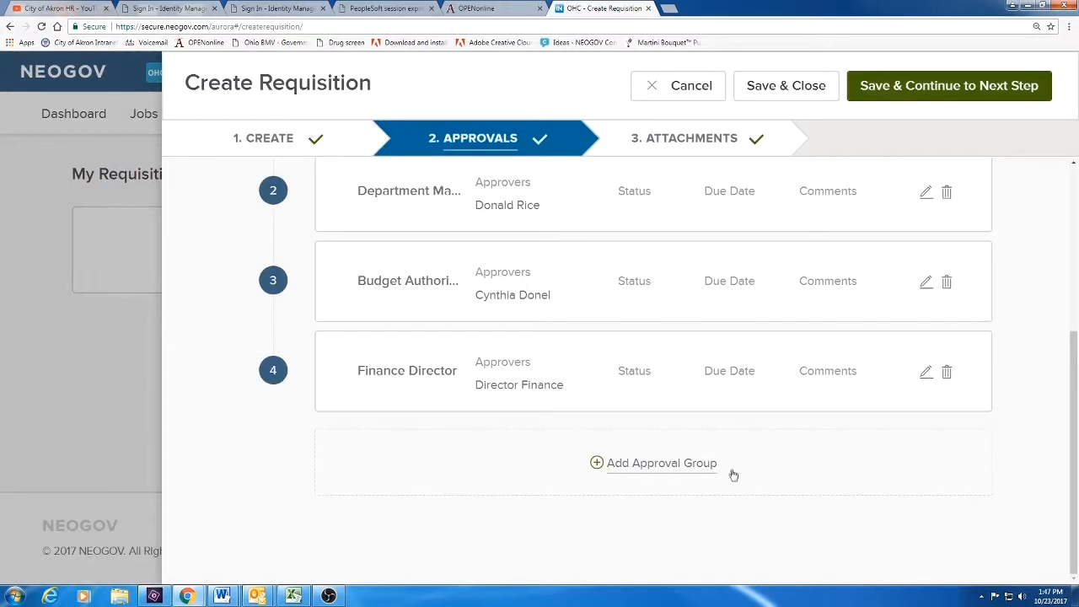
{"action": "left_click", "coordinate": [629, 469]}
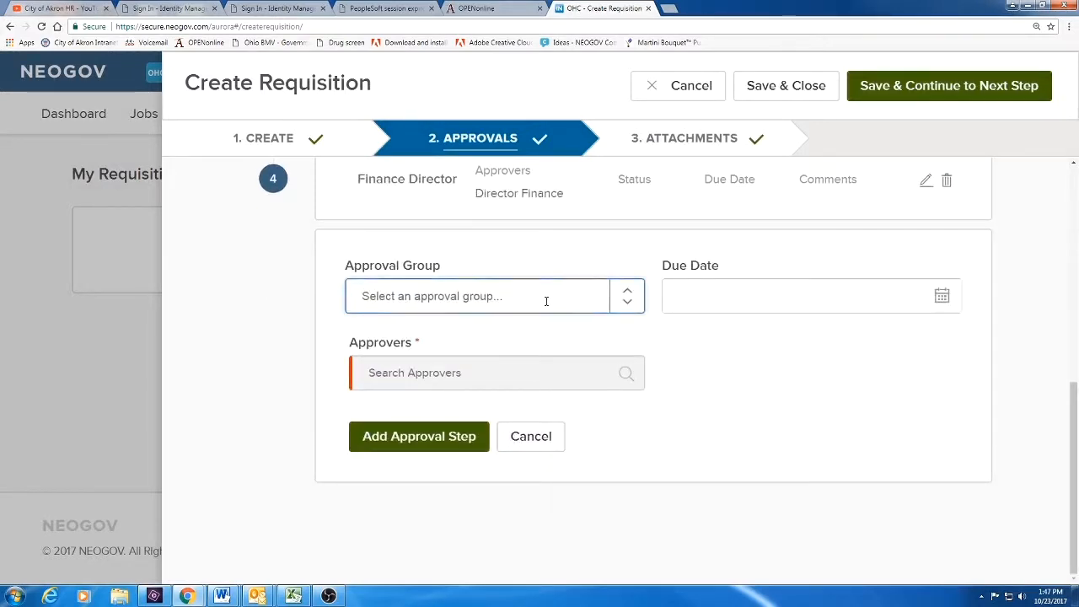
Pick the Mayor approval group and select Mayor Akron as its approver
{"action": "left_click", "coordinate": [627, 303]}
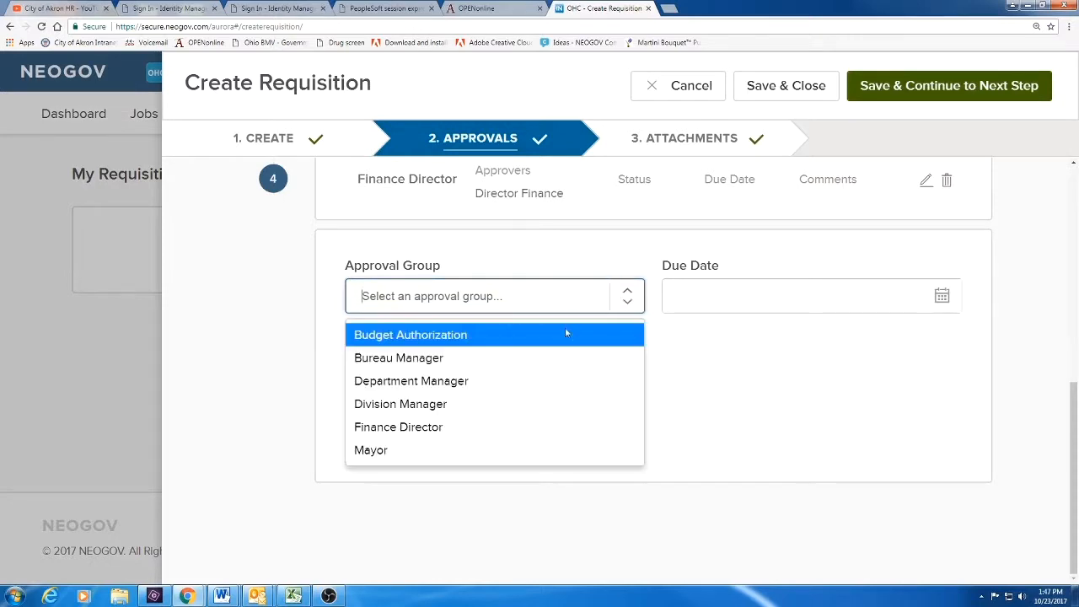
{"action": "left_click", "coordinate": [385, 447]}
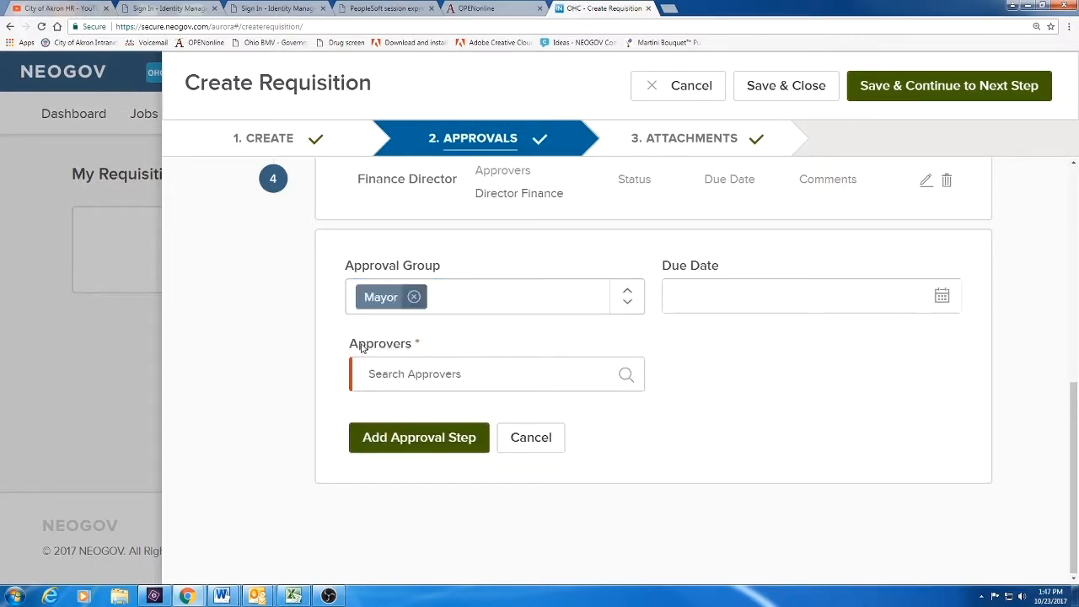
{"action": "left_click", "coordinate": [625, 375]}
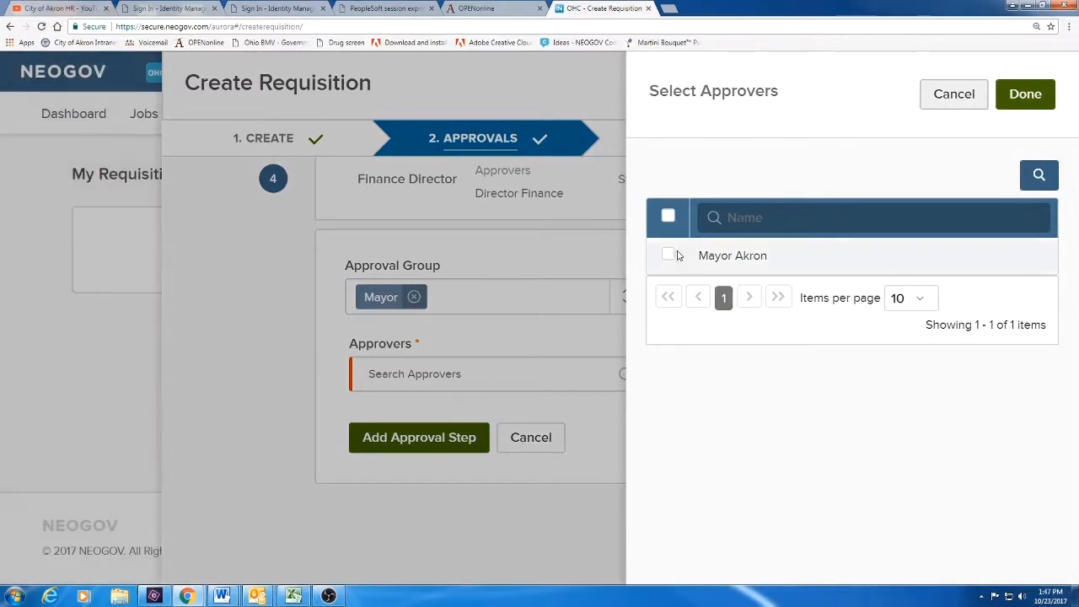
{"action": "left_click", "coordinate": [667, 257]}
{"action": "left_click", "coordinate": [1023, 95]}
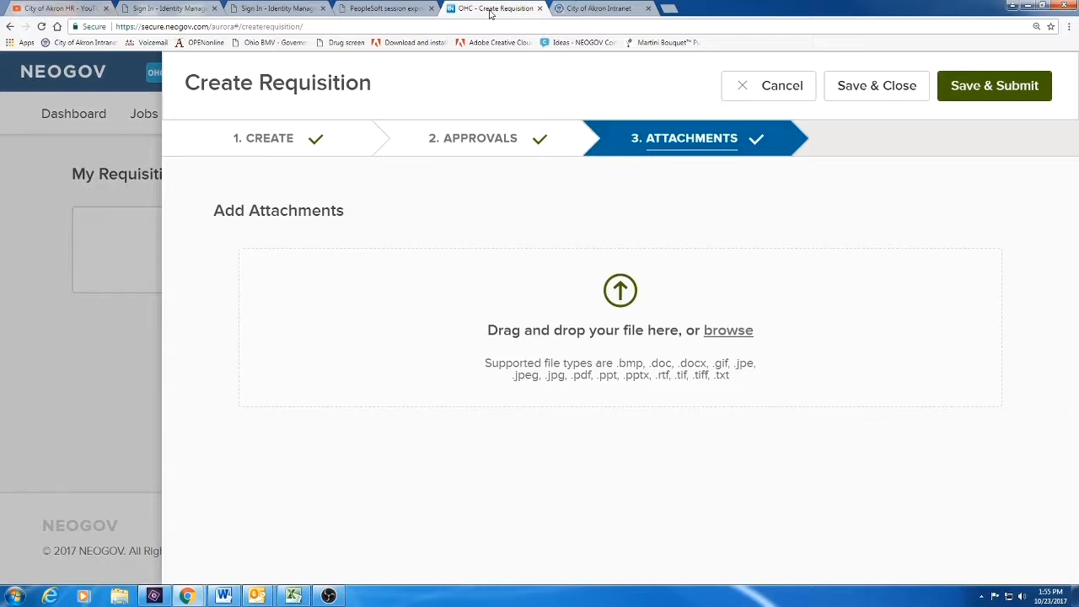
Attach Business Case requirements.docx from the Desktop, then open the downloaded copy in Word
{"action": "left_click", "coordinate": [725, 333]}
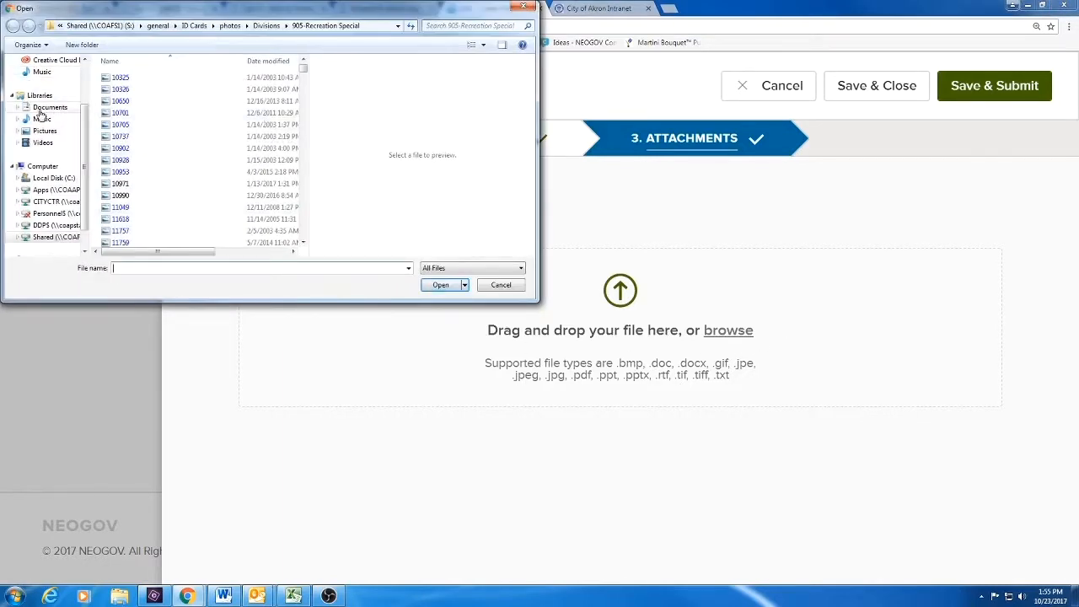
{"action": "scroll", "coordinate": [54, 127], "scroll_direction": "up", "scroll_amount": 2}
{"action": "left_click", "coordinate": [45, 77]}
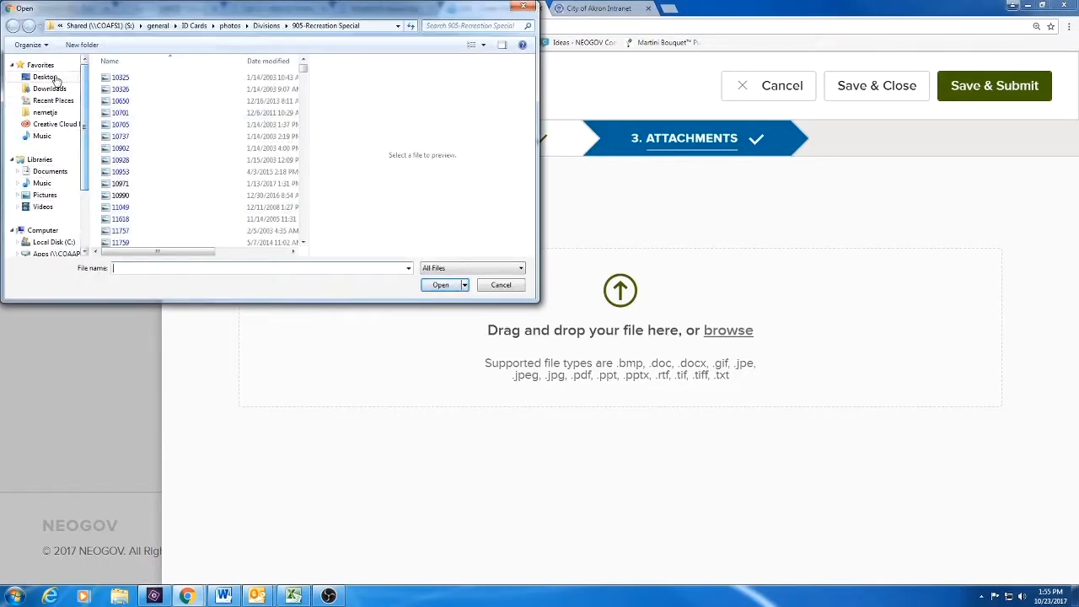
{"action": "left_click_drag", "start_coordinate": [302, 76], "coordinate": [301, 160]}
{"action": "double_click", "coordinate": [205, 174]}
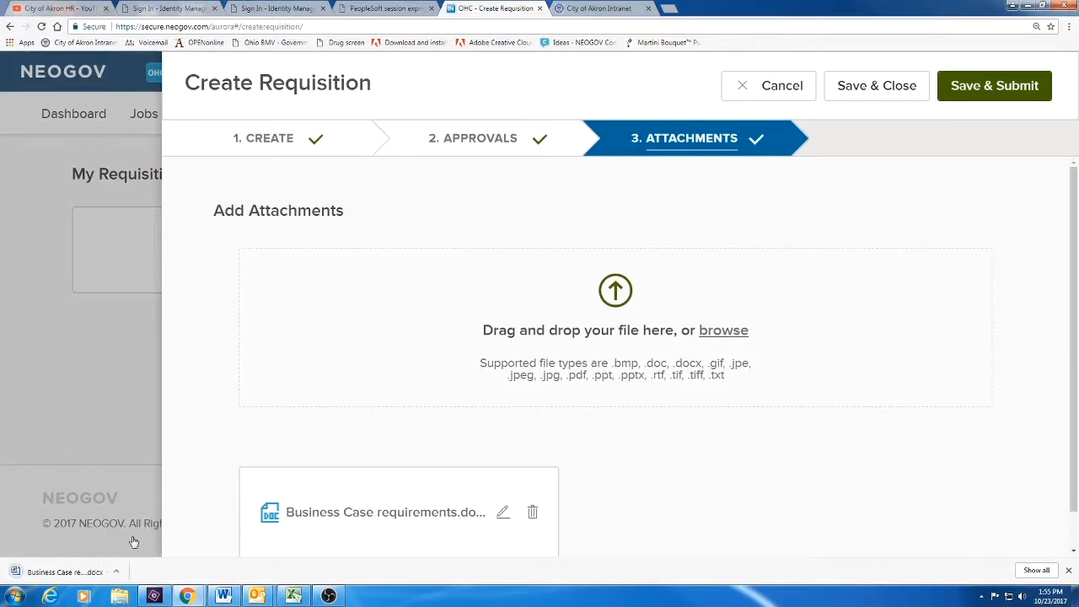
{"action": "left_click", "coordinate": [63, 573]}
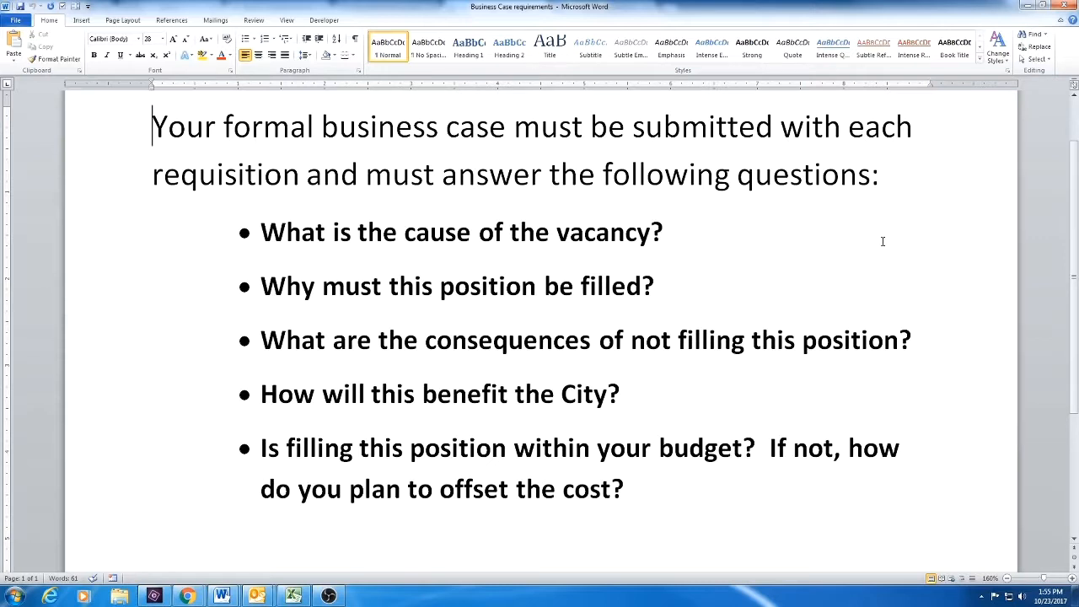
Close the Business Case requirements document in Word
{"action": "left_click", "coordinate": [1069, 9]}
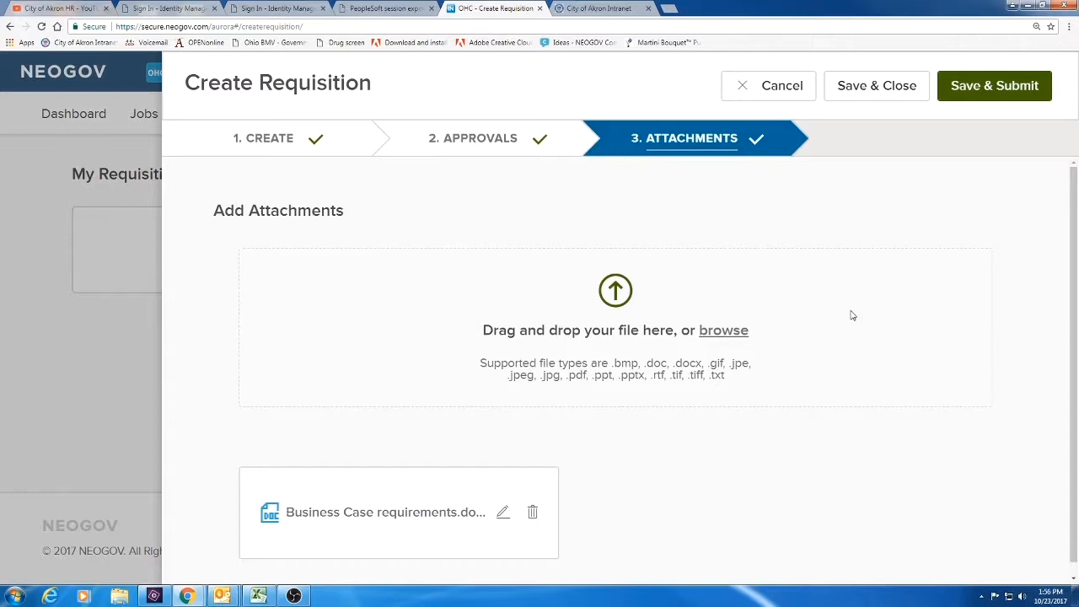
From the Akron Intranet's Human Resources page, open the Internship Request Form (FILLABLE) PDF
{"action": "left_click", "coordinate": [573, 7]}
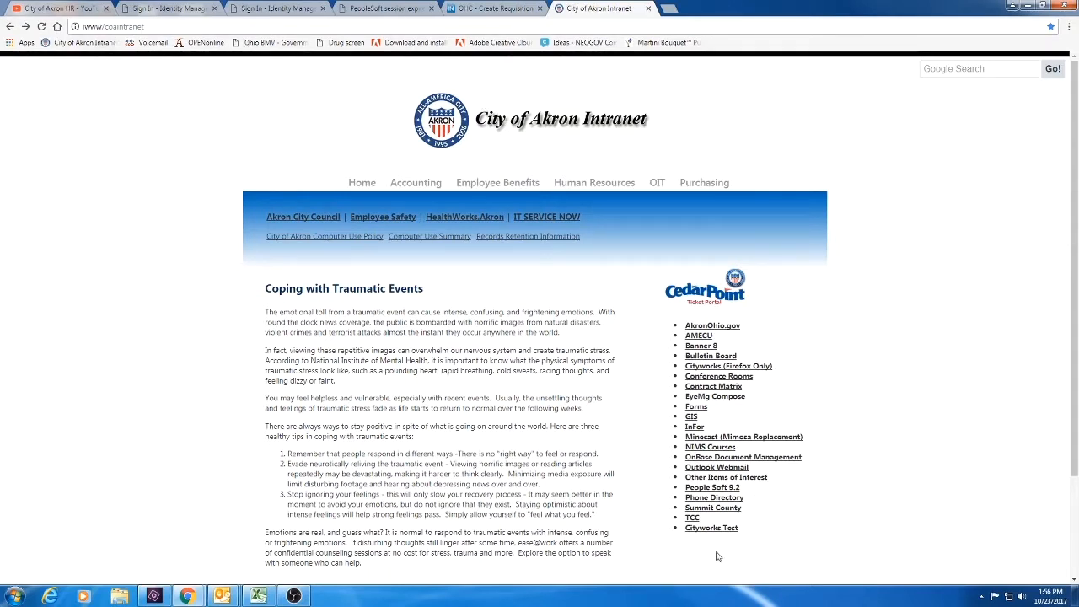
{"action": "left_click", "coordinate": [587, 185]}
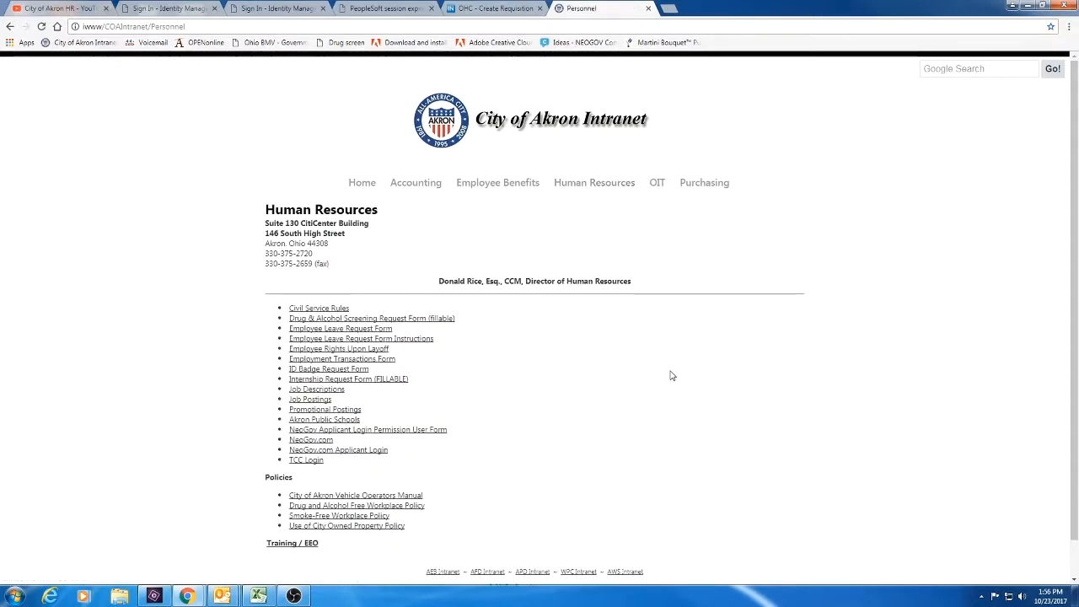
{"action": "left_click", "coordinate": [376, 385]}
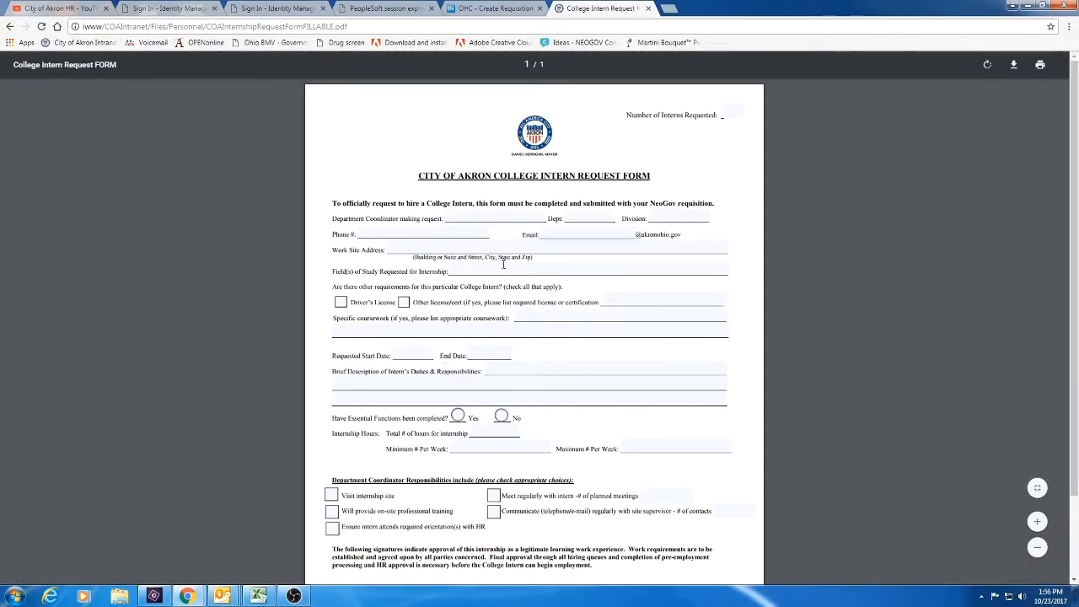
{"action": "scroll", "coordinate": [546, 441], "scroll_direction": "down", "scroll_amount": 3}
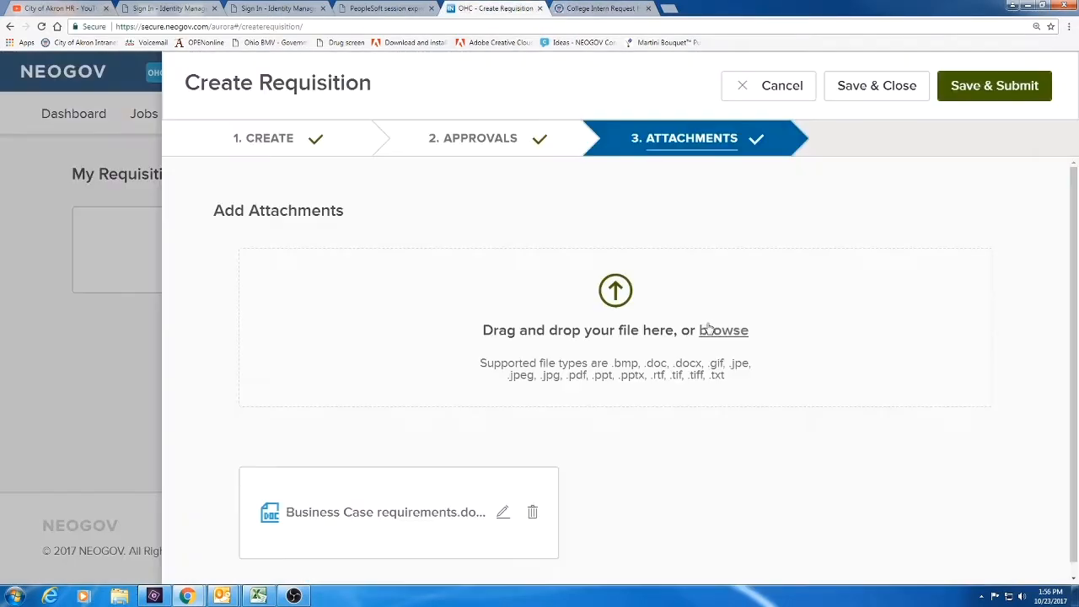
Back on the OHC - Create Requisition tab, save and close the Personnel Aide requisition
{"action": "left_click", "coordinate": [481, 7]}
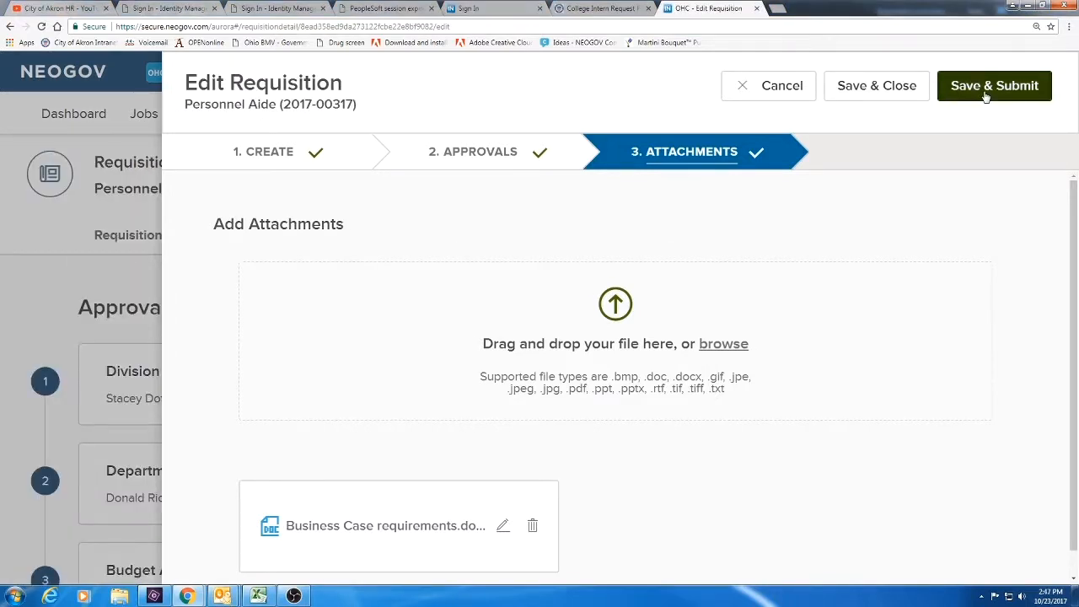
{"action": "left_click", "coordinate": [988, 91]}
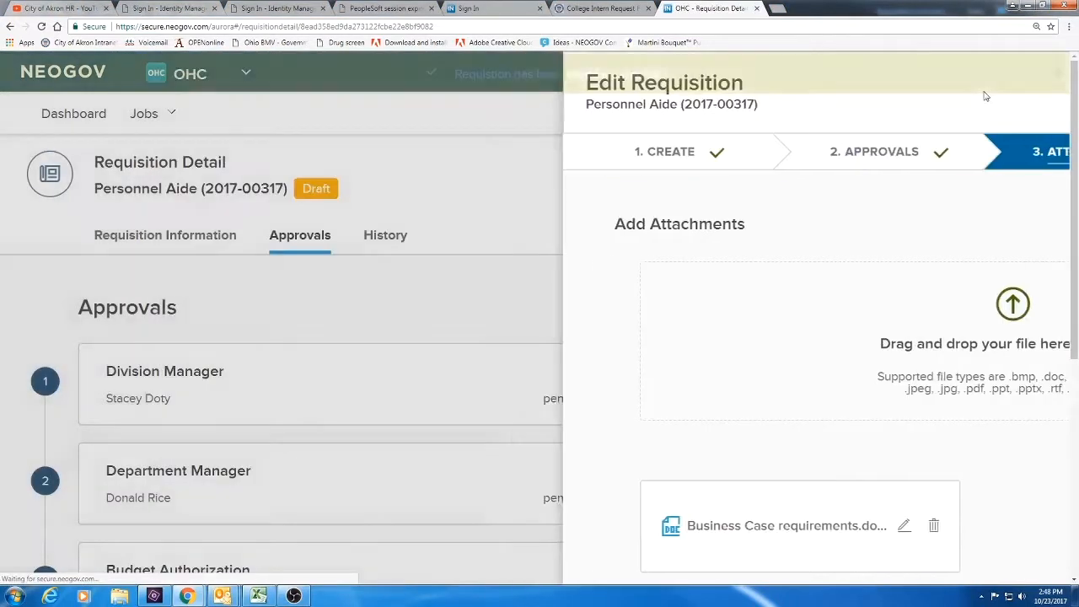